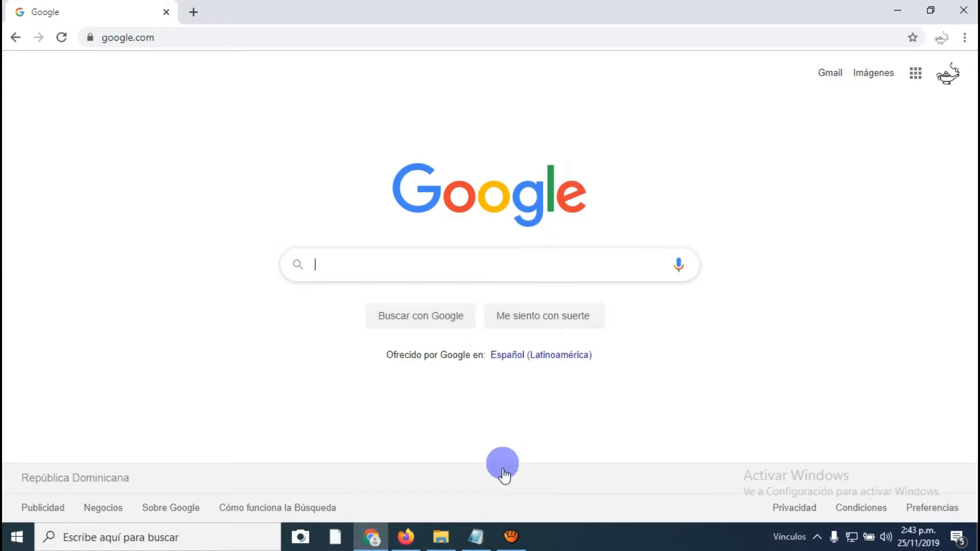
left_click(252, 36)
type("http://elfurgonmusical.com.do/wp-admin/")
mouse_move(248, 37)
left_mouse_down()
mouse_move(300, 37)
mouse_move(256, 37)
left_mouse_up()
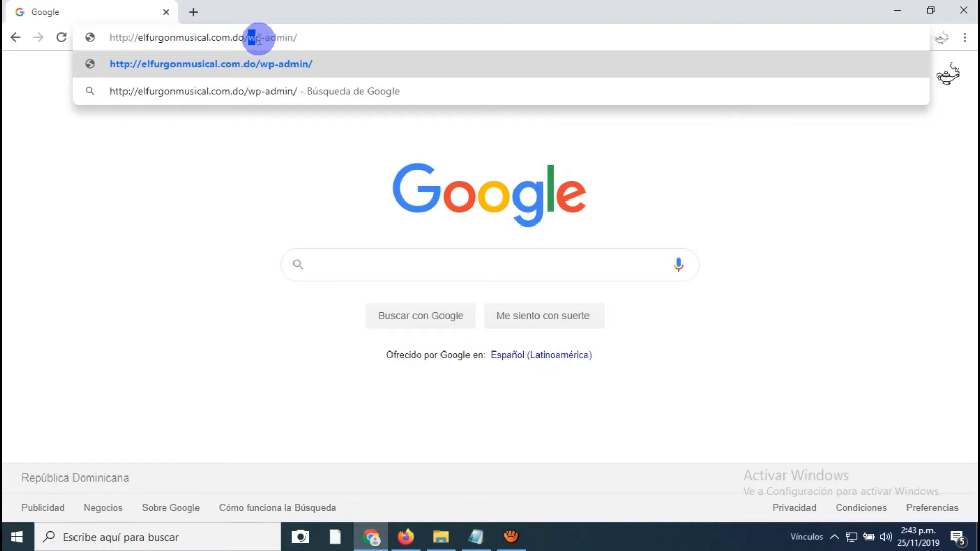
left_click(324, 39)
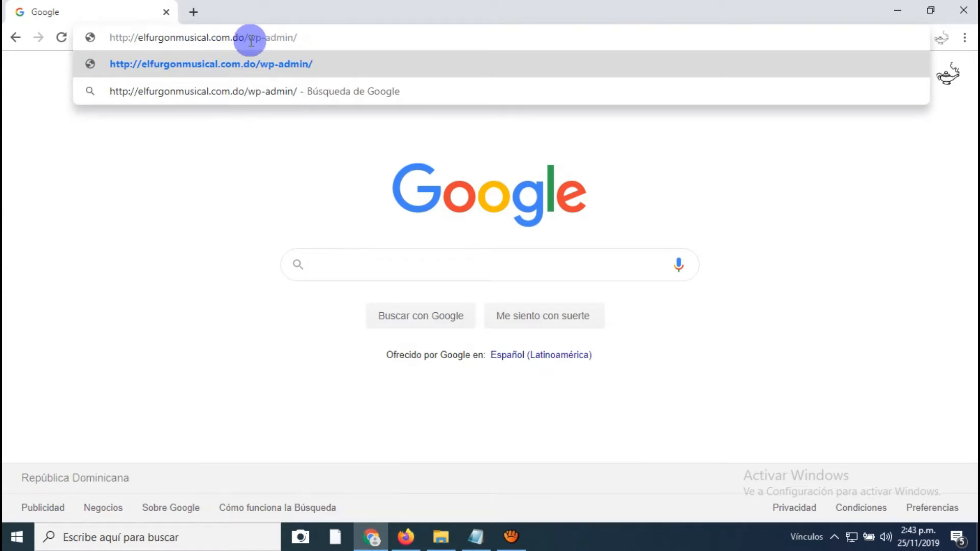
left_click_drag(248, 37, 328, 40)
left_click(329, 39)
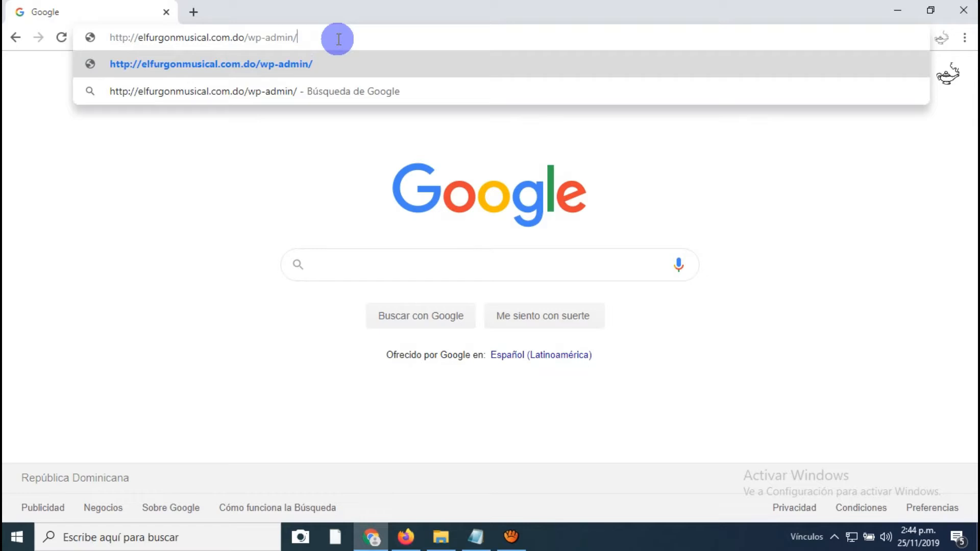
key("Return")
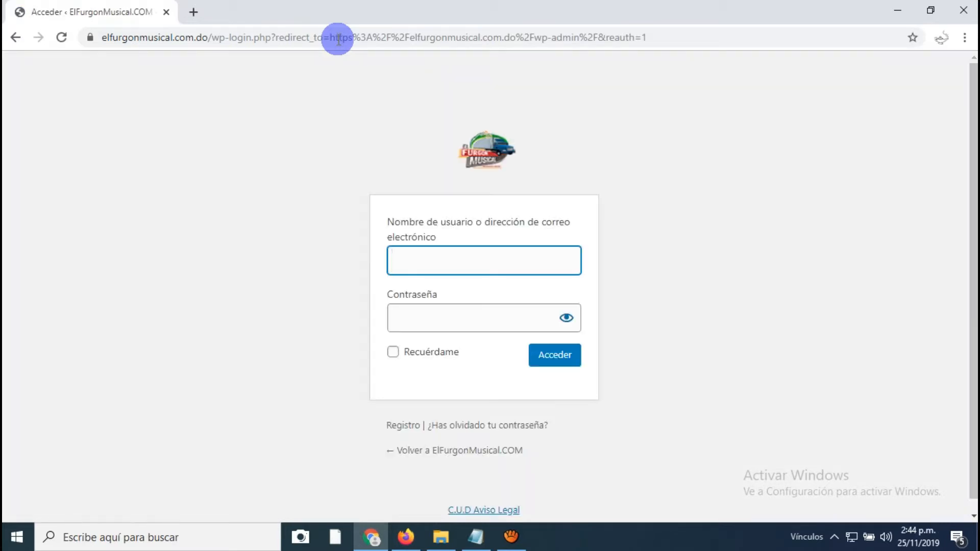
Log in with the account username and password, and save the credentials in the browser
left_click(451, 259)
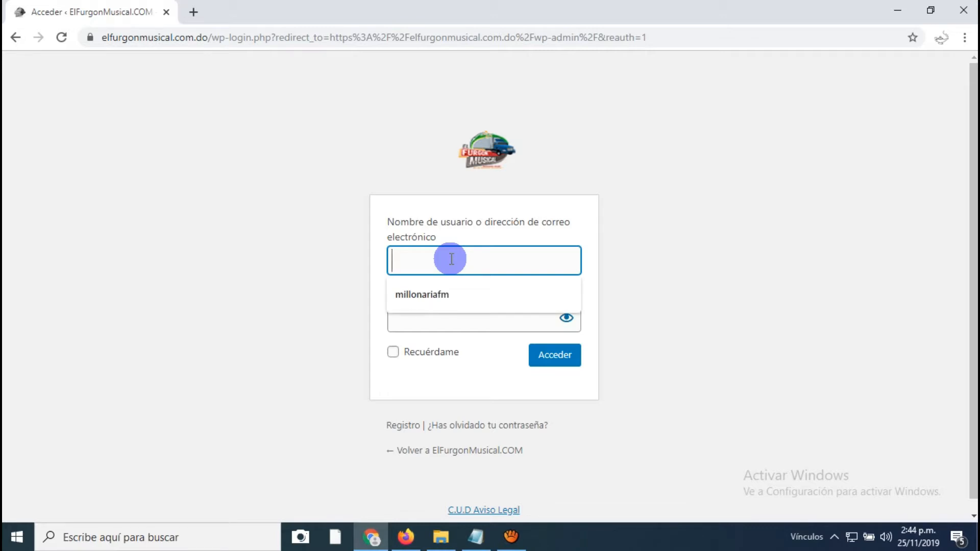
type("@")
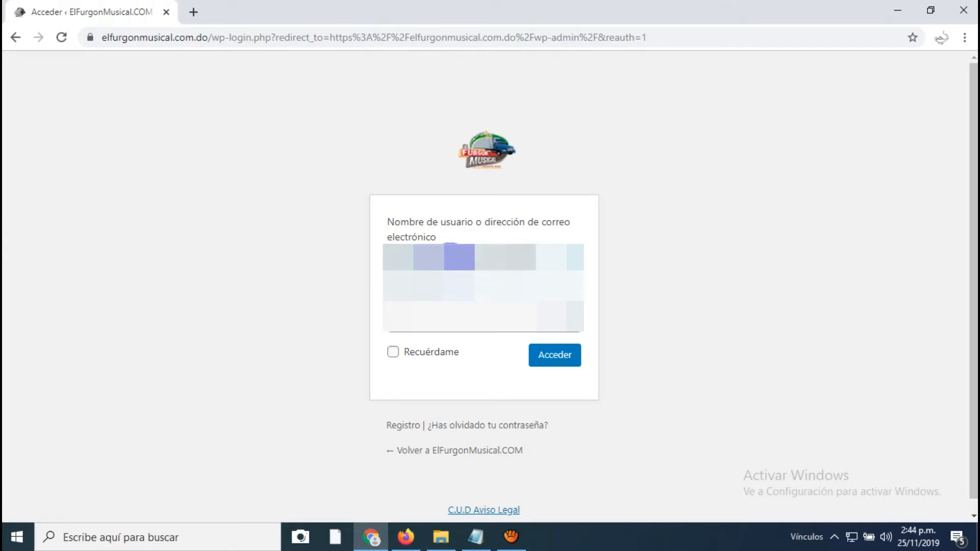
left_click(459, 316)
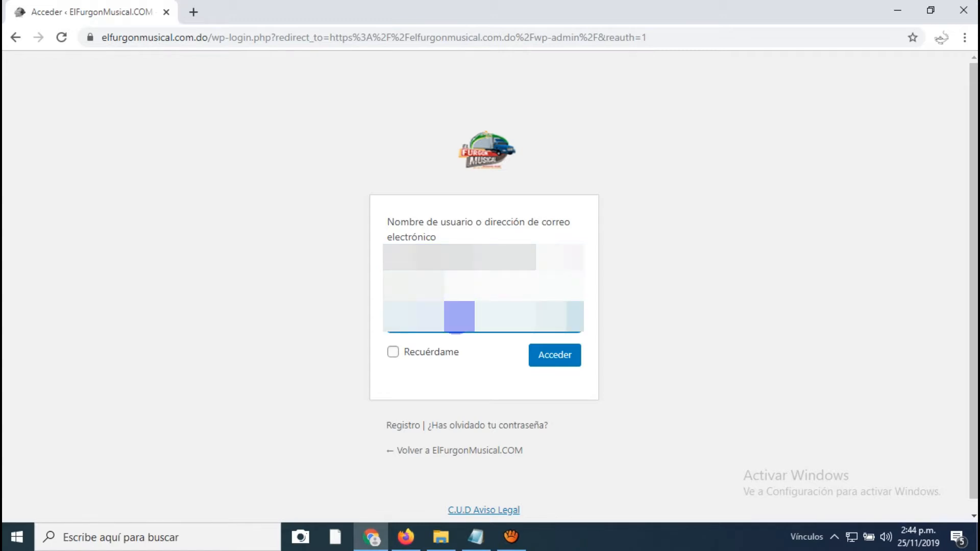
left_click(554, 356)
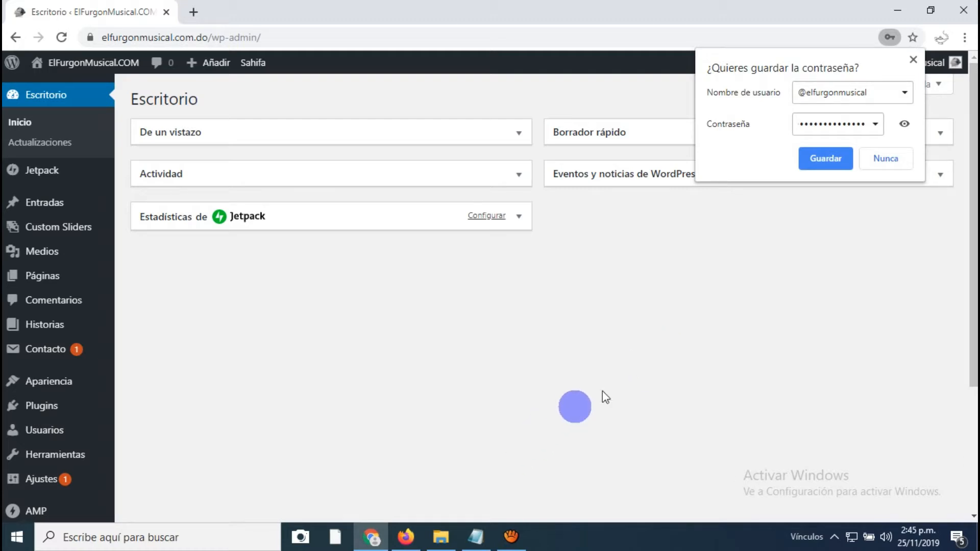
left_click(838, 164)
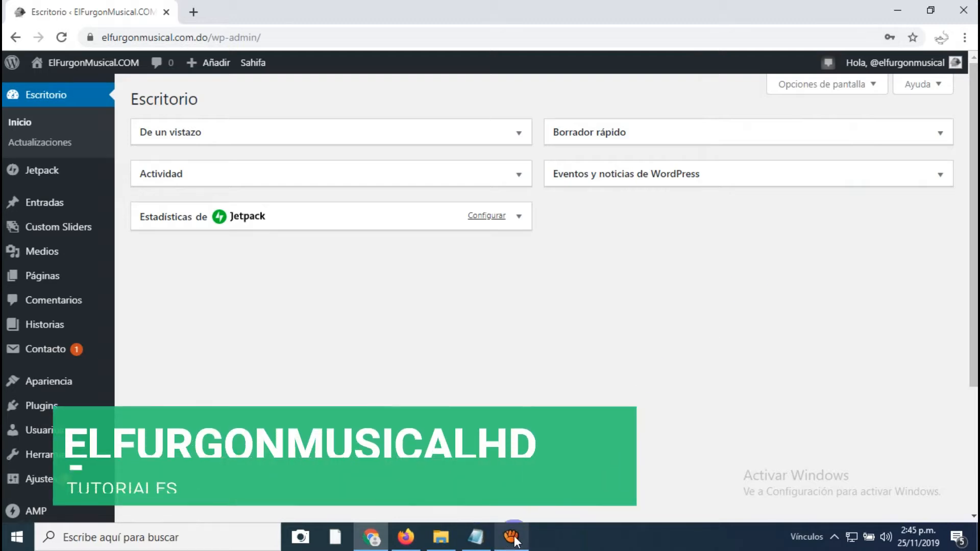
Search the directory of new plugins for "WPS Hide Login"
mouse_move(516, 542)
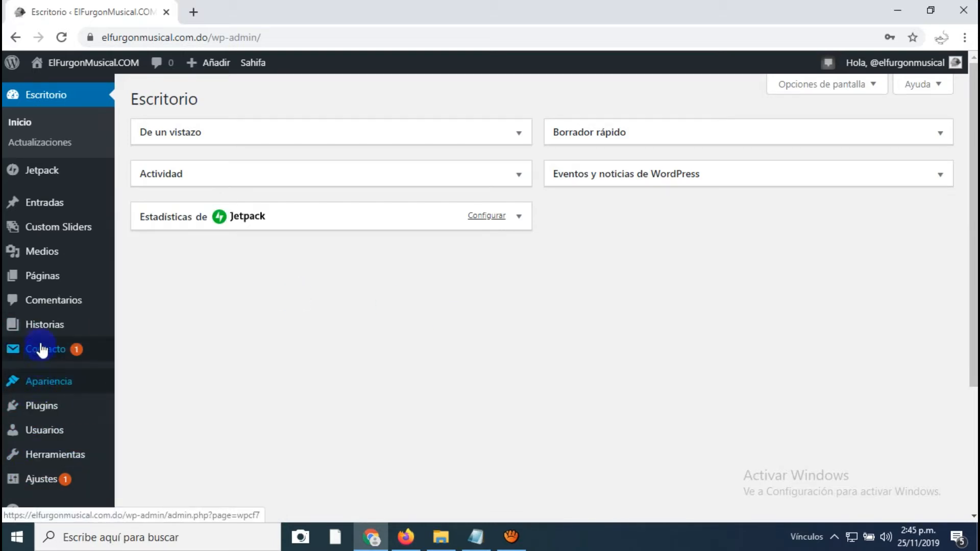
mouse_move(40, 410)
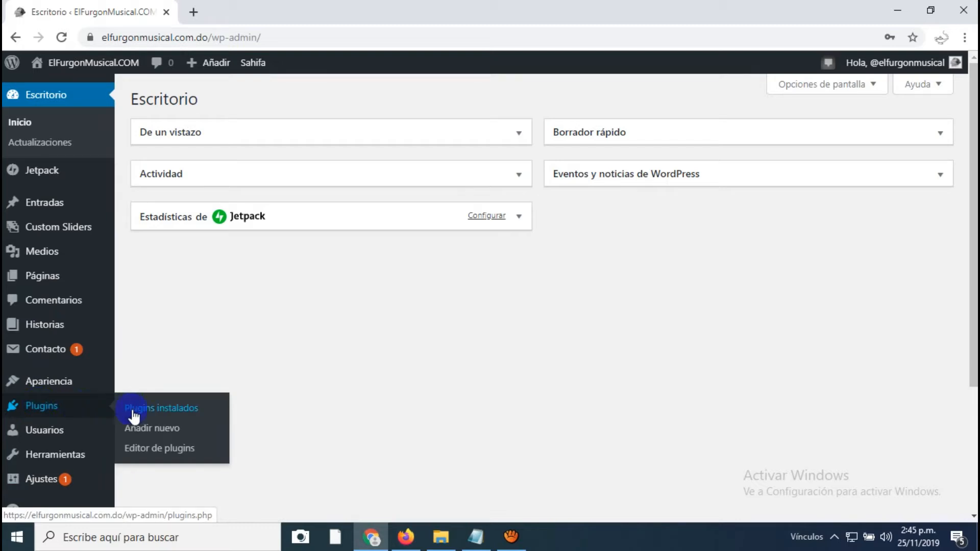
left_click(157, 432)
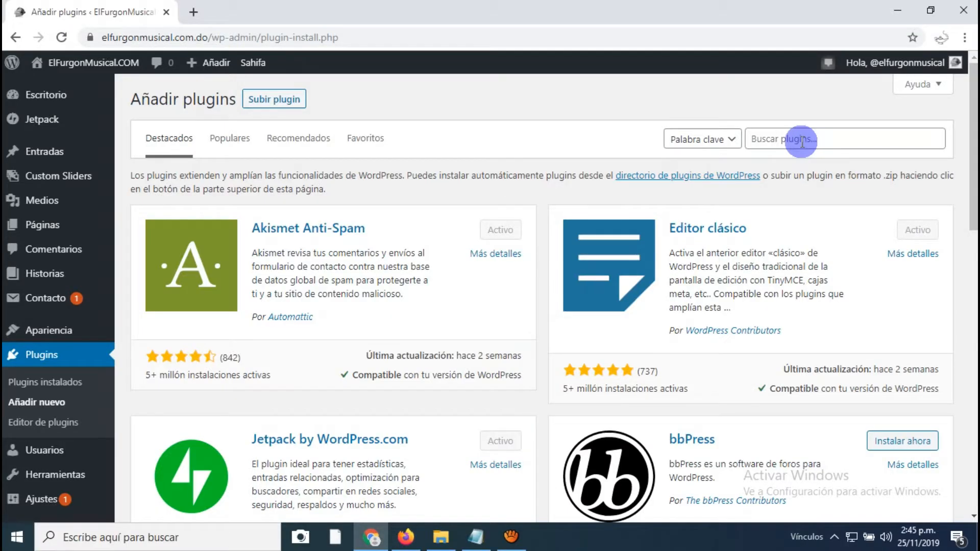
left_click(805, 138)
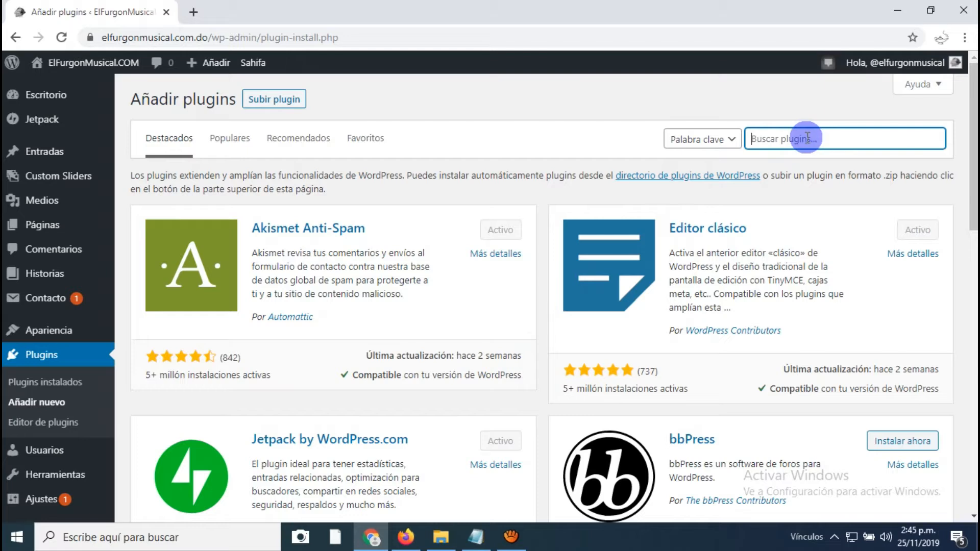
right_click(807, 137)
left_click(813, 253)
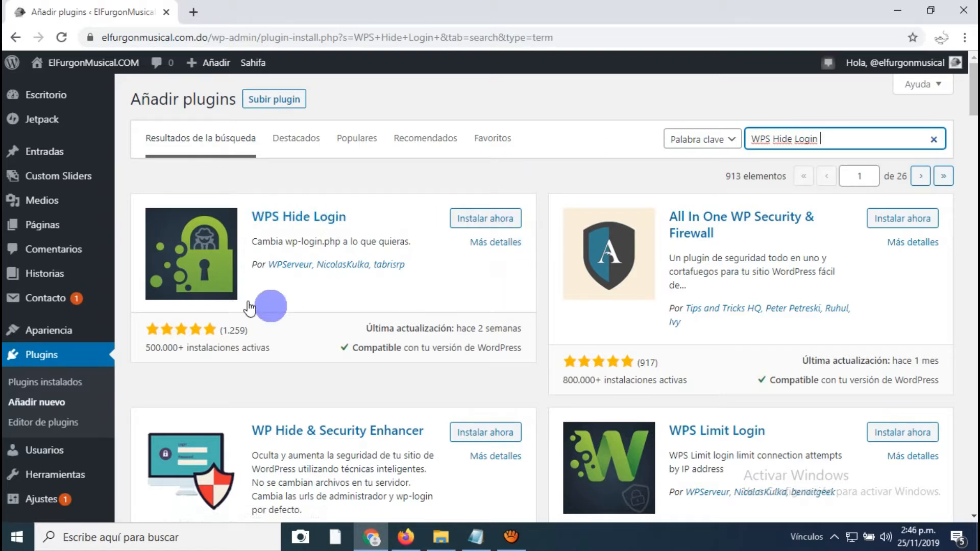
Install and activate the WPS Hide Login plugin
left_click(491, 221)
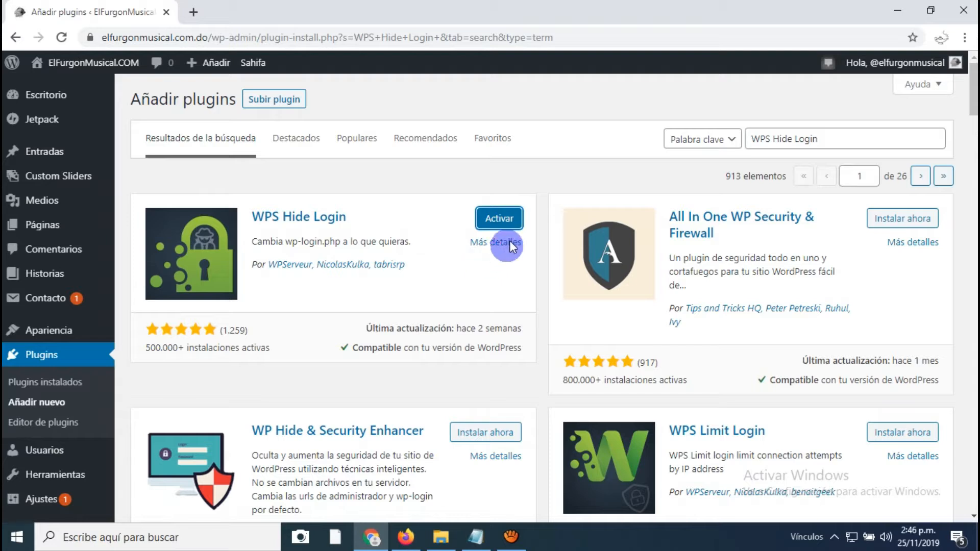
left_click(506, 223)
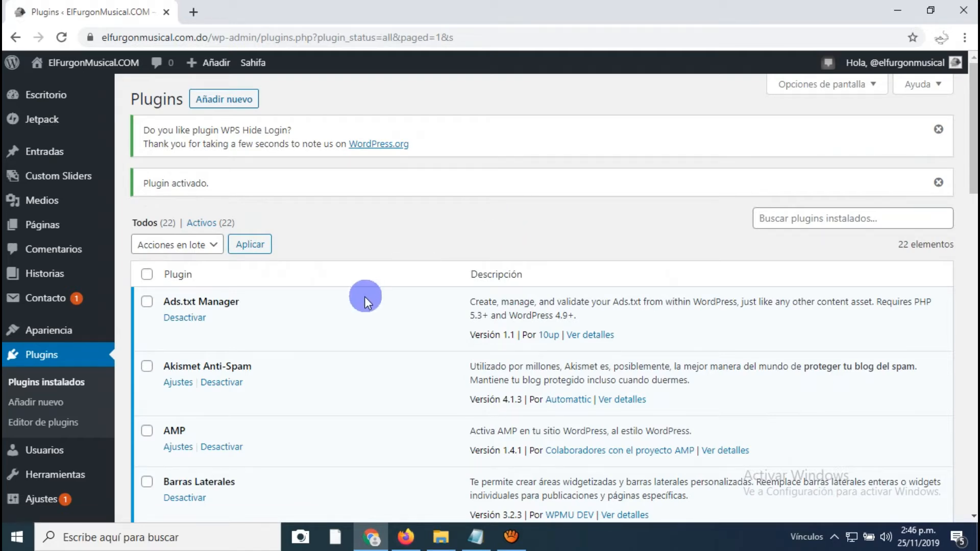
Open the settings of WPS Hide Login from the list of installed plugins
scroll(362, 300, "down", 1)
scroll(362, 301, "down", 4)
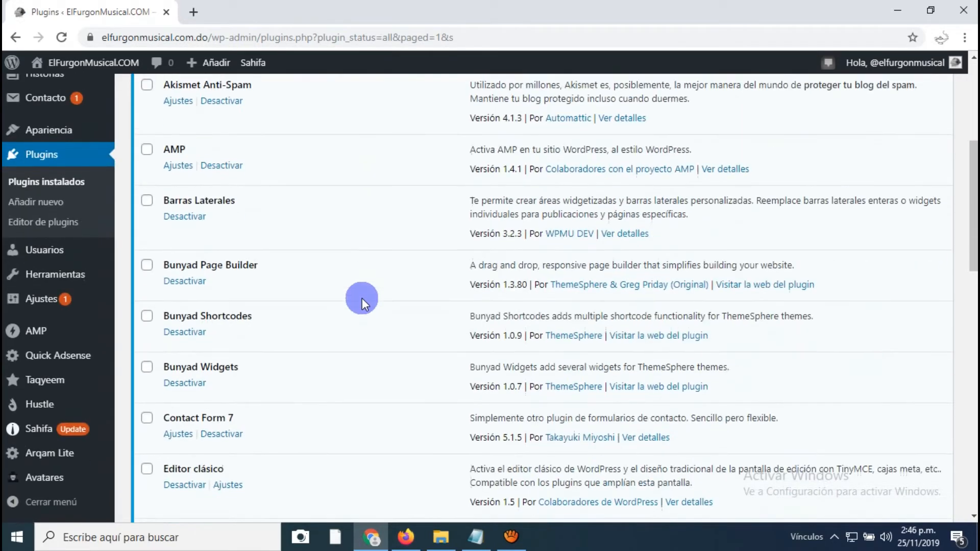
scroll(362, 301, "down", 2)
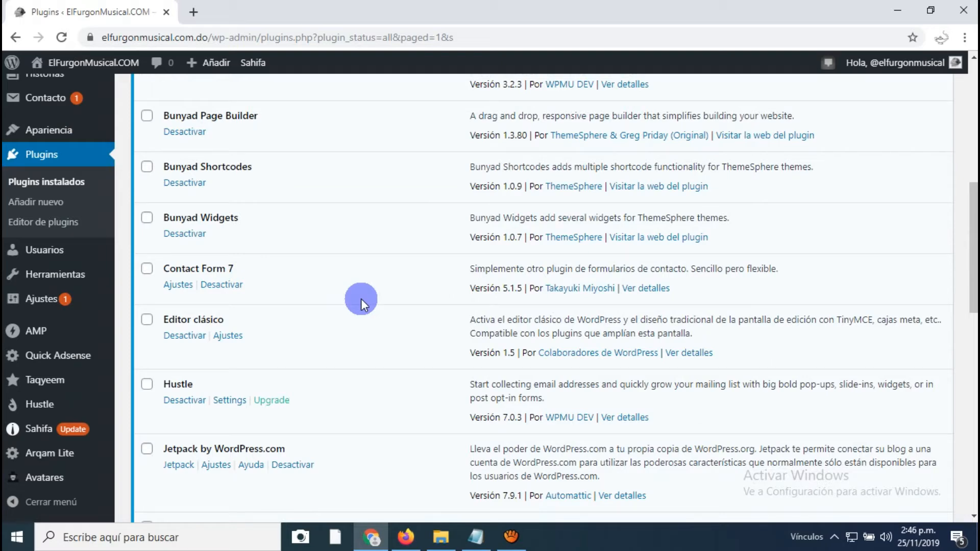
scroll(361, 304, "down", 4)
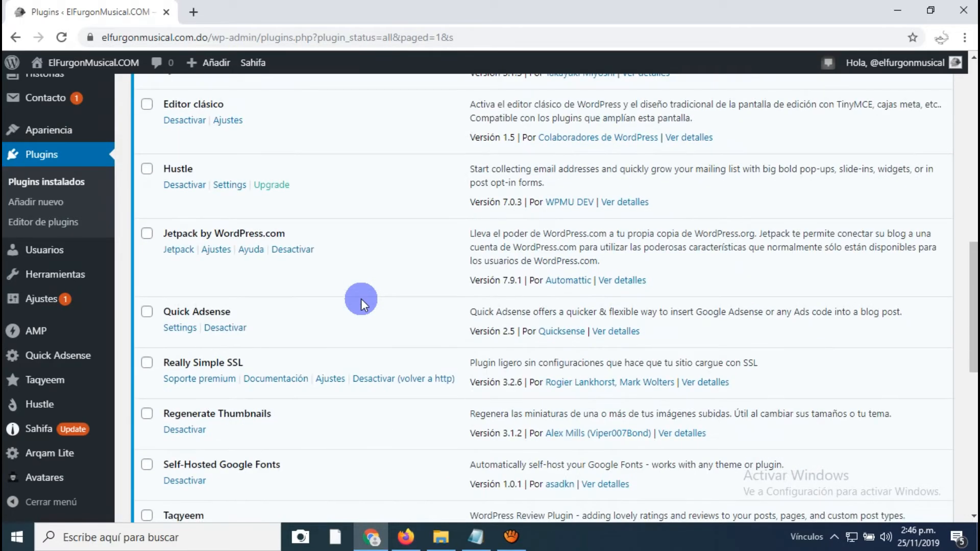
scroll(361, 299, "down", 3)
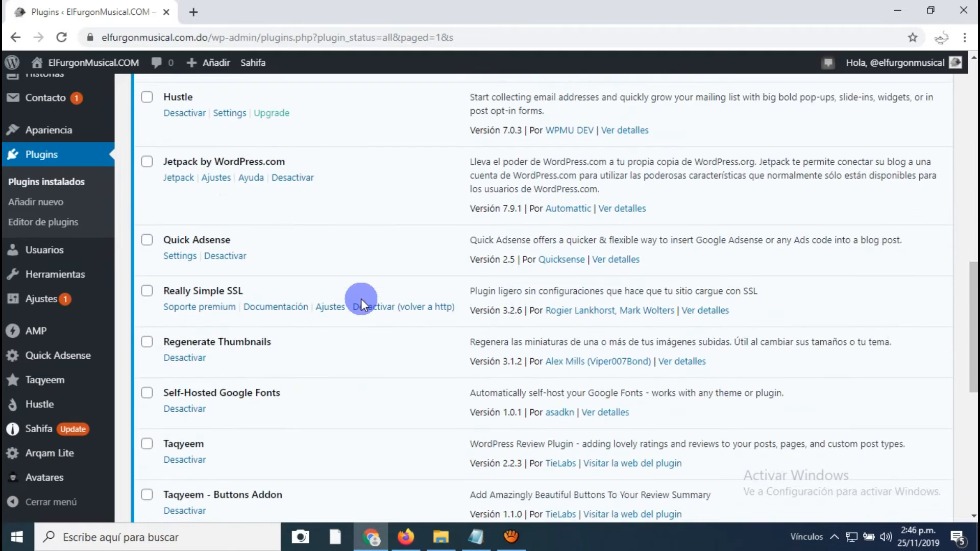
scroll(361, 298, "down", 4)
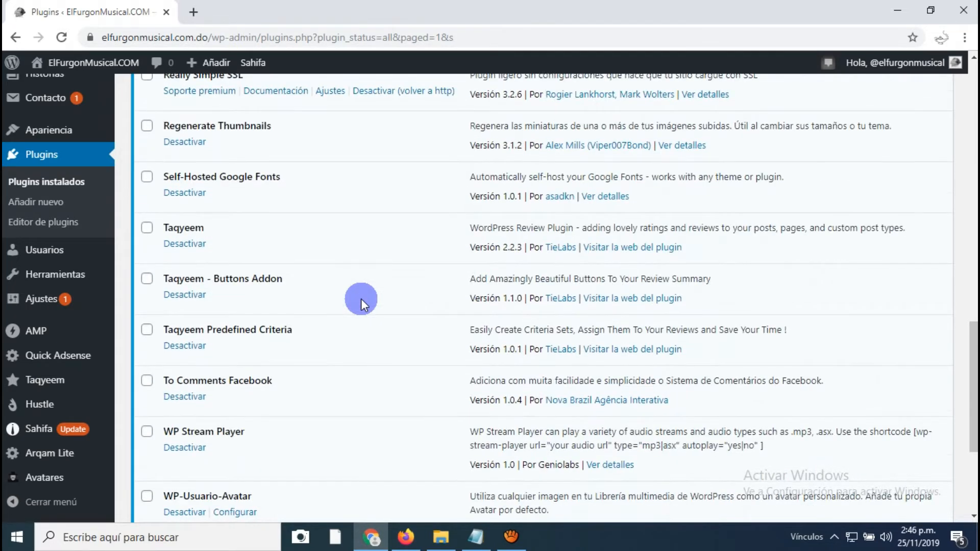
scroll(361, 299, "down", 3)
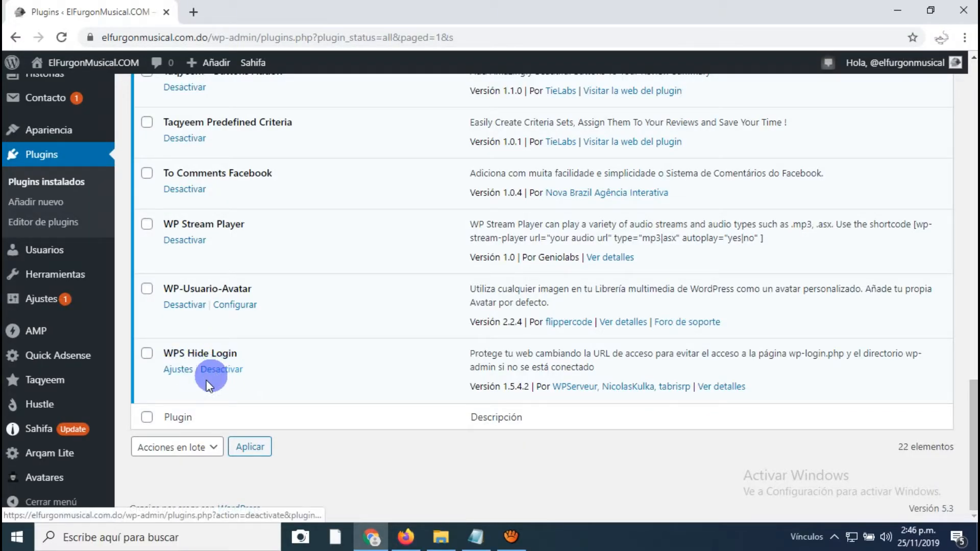
left_click(178, 370)
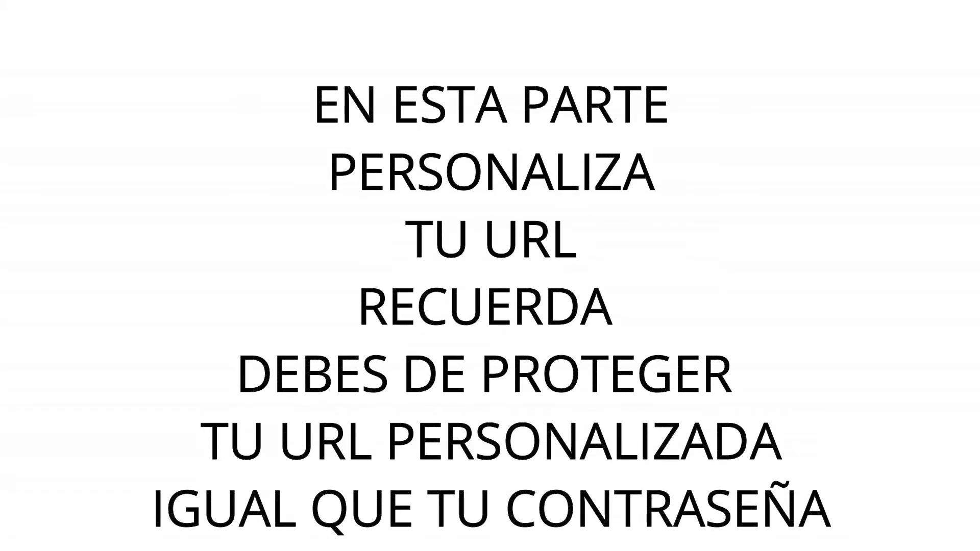
Set the WPS Hide Login access URL to "tutoxd" and copy that text
double_click(479, 320)
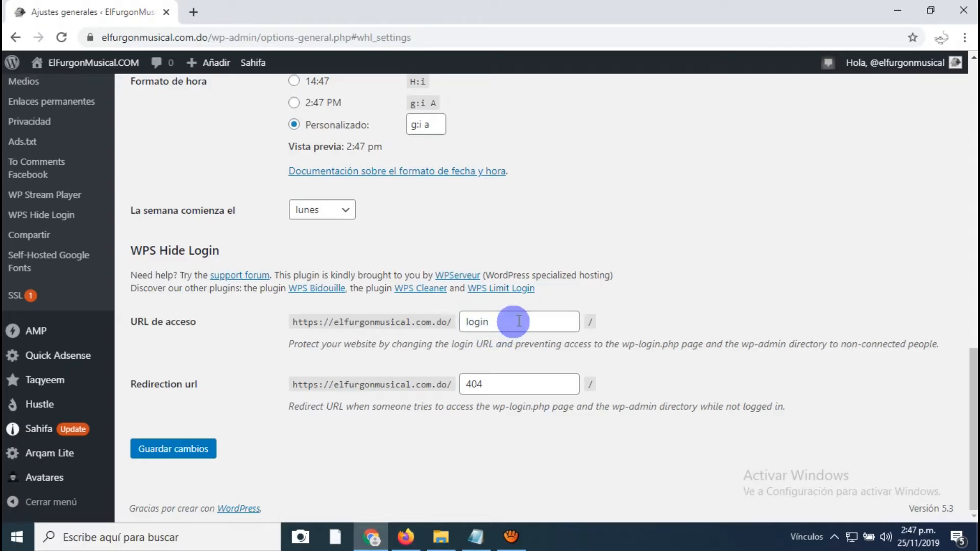
type("tuto")
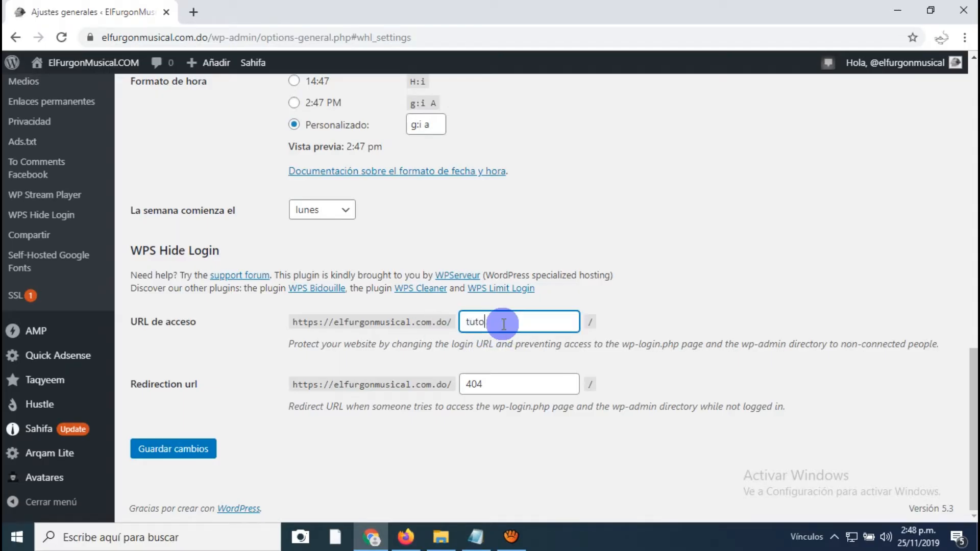
type("xd")
left_click_drag(501, 322, 467, 327)
right_click(474, 323)
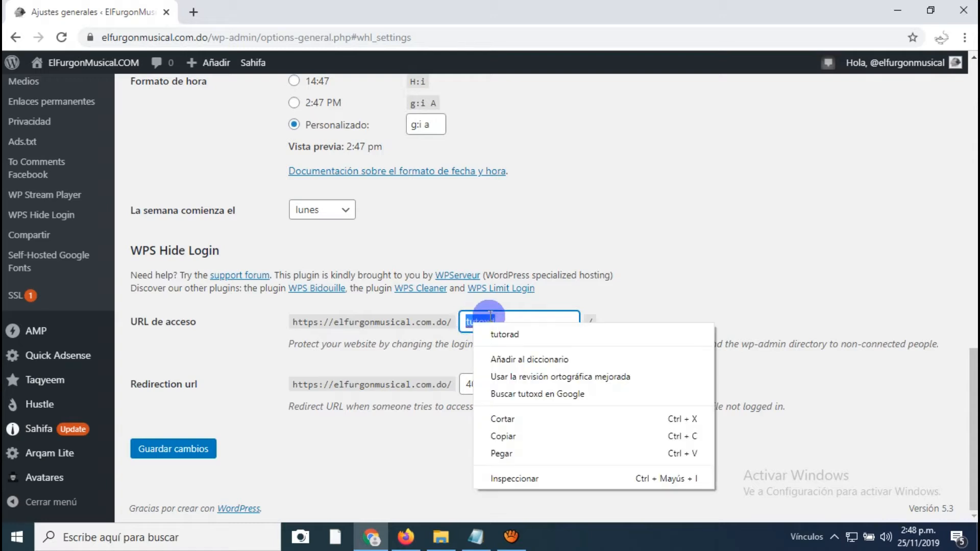
left_click(513, 435)
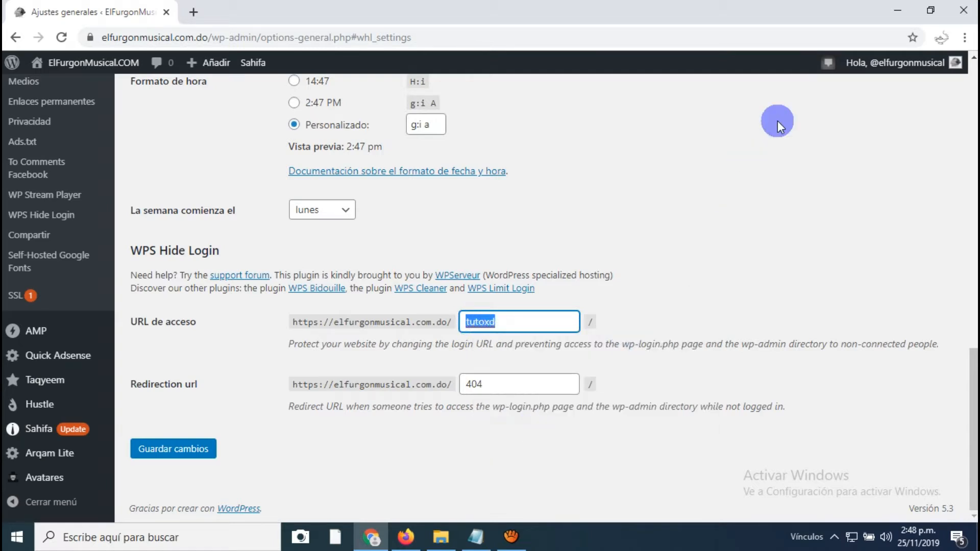
Create a new text document on the Windows desktop and open it in Notepad
left_click(898, 11)
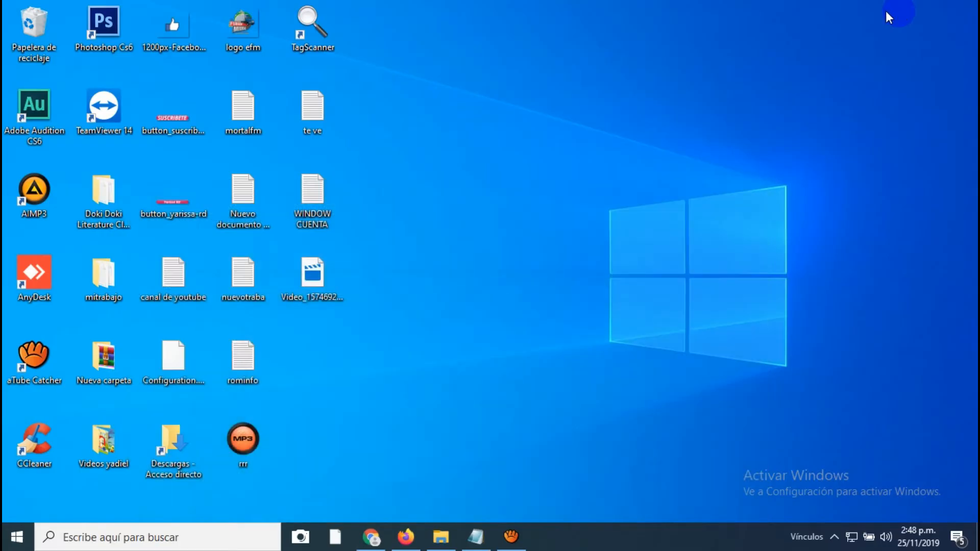
right_click(752, 104)
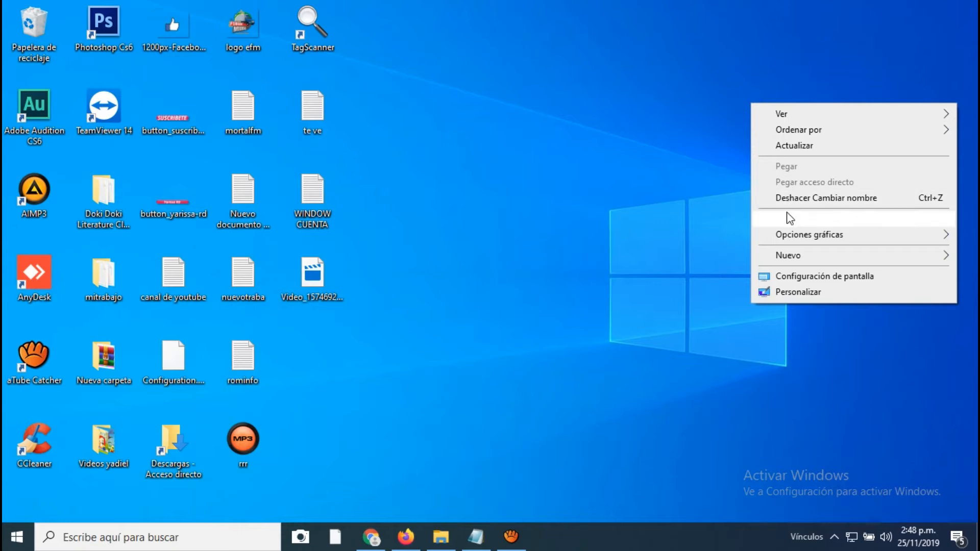
mouse_move(784, 257)
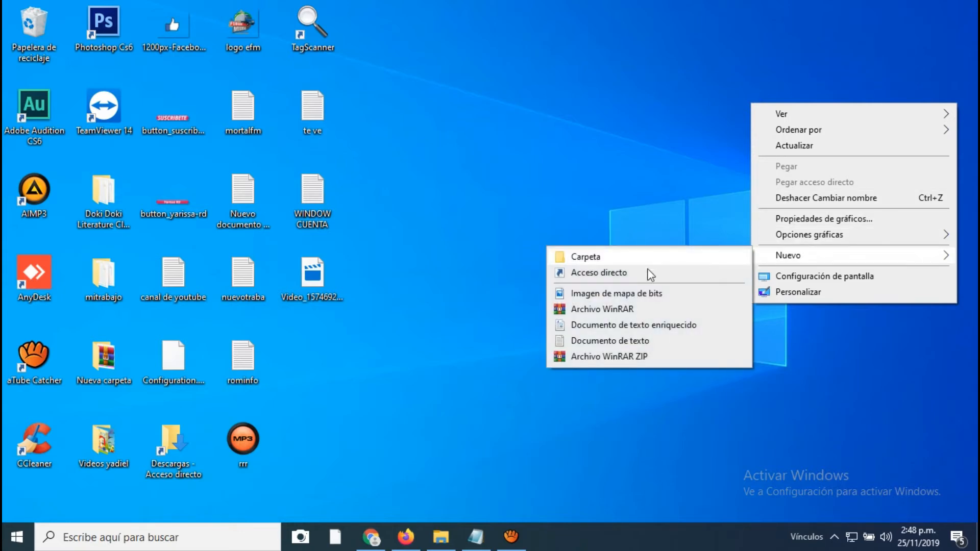
left_click(606, 338)
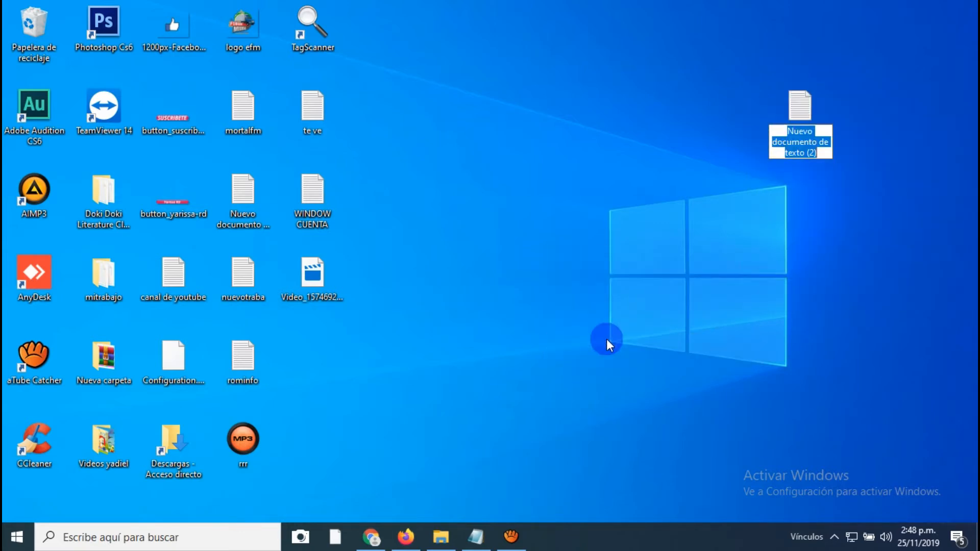
left_click(791, 148)
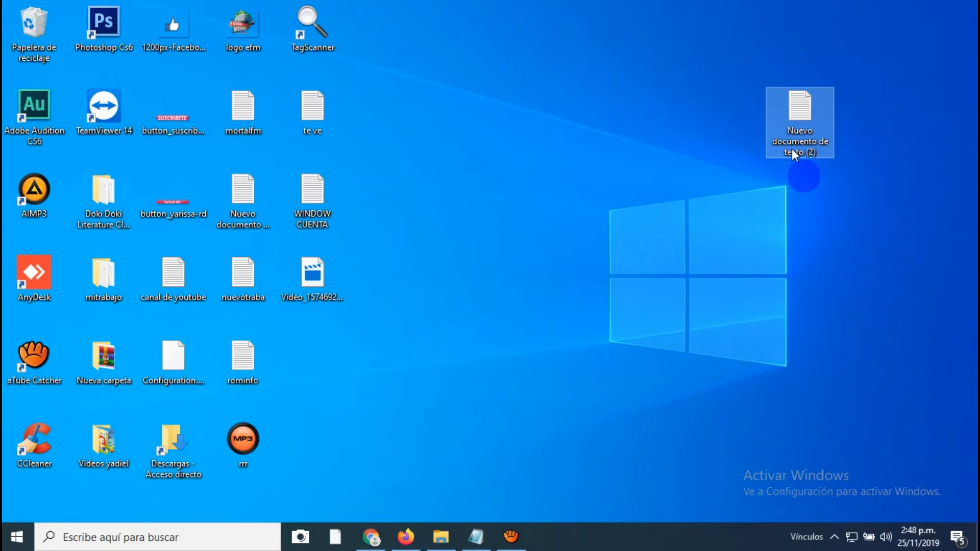
double_click(795, 118)
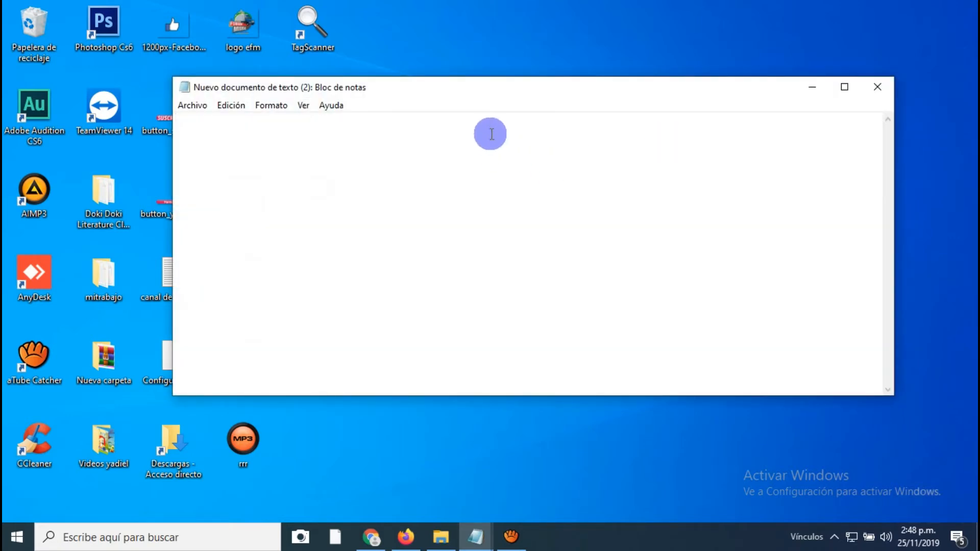
right_click(509, 132)
left_click(546, 194)
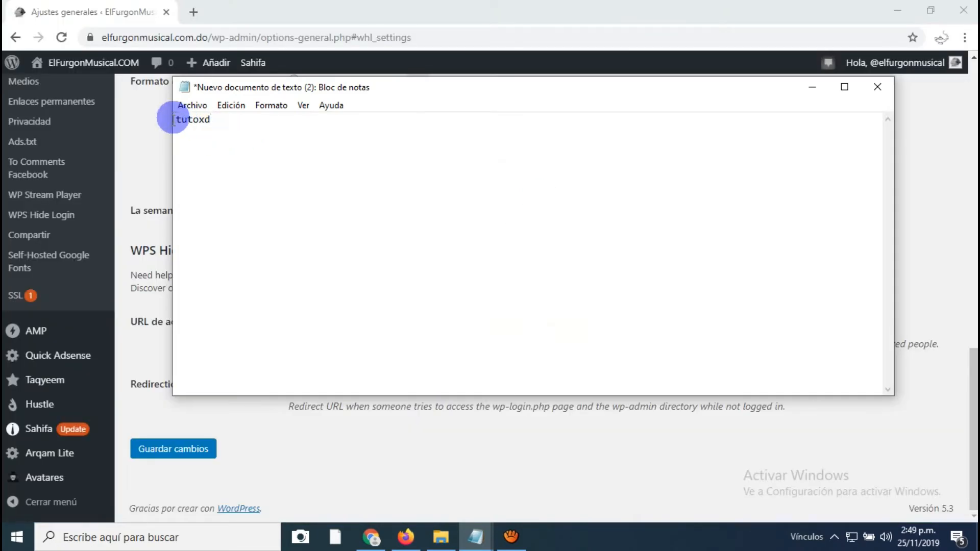
right_click(177, 119)
left_click(210, 181)
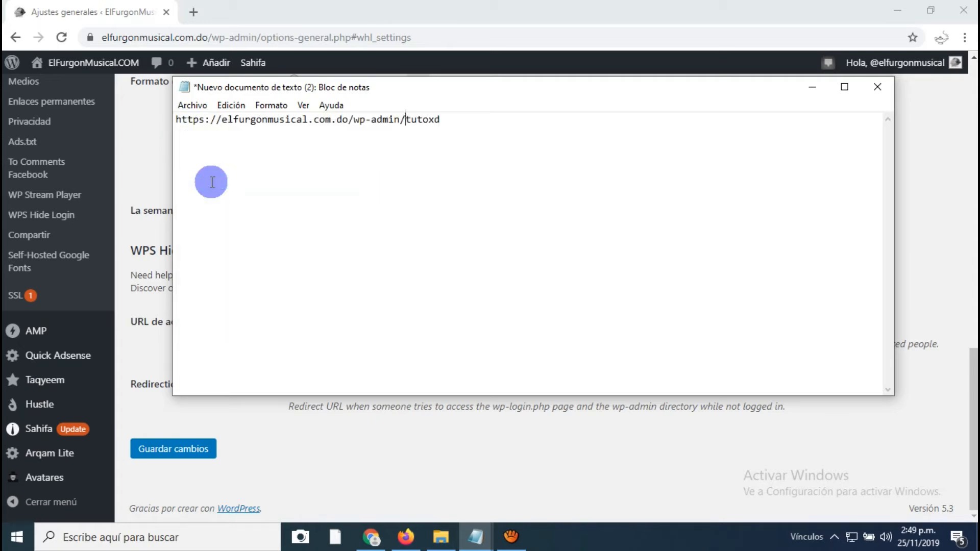
left_click(176, 120)
key("Return")
key("Return")
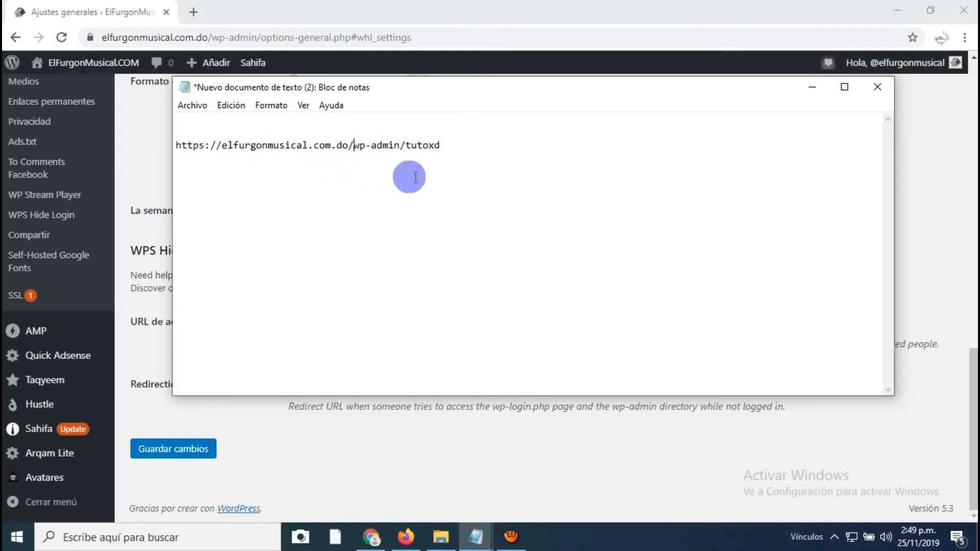
key("Delete")
key("Delete")
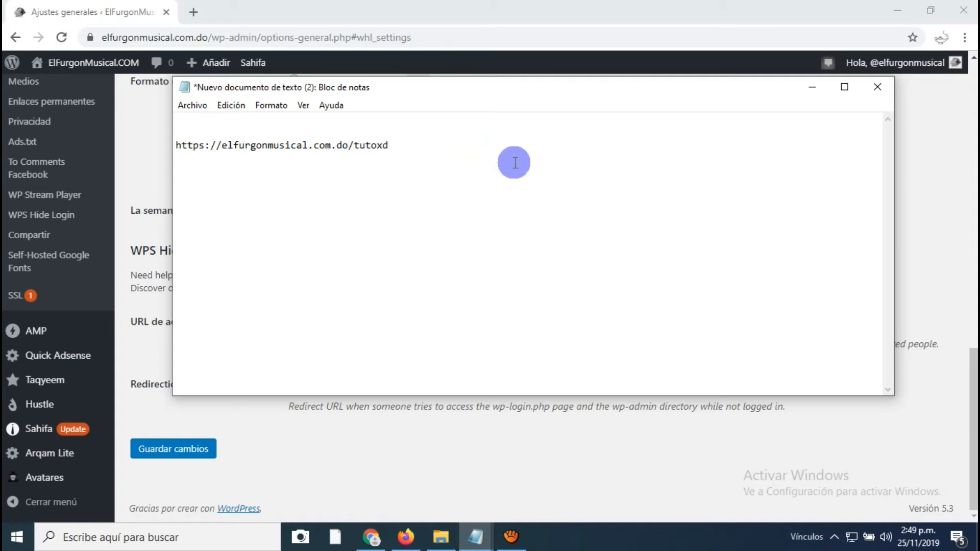
left_click_drag(400, 145, 177, 144)
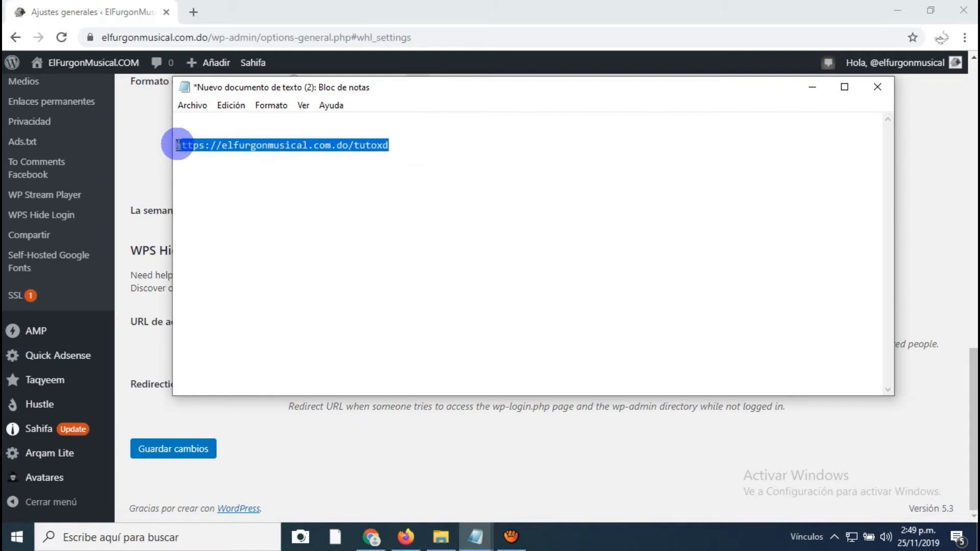
left_click(447, 139)
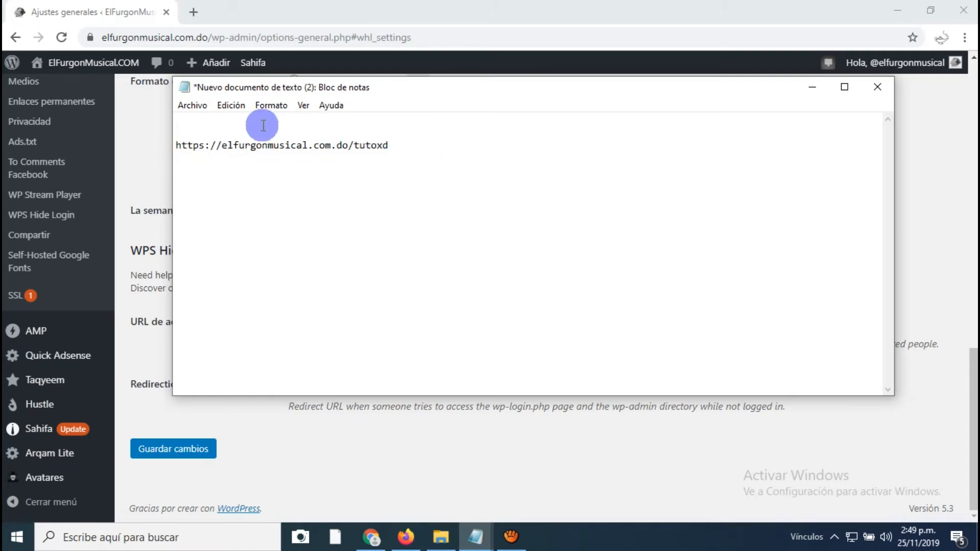
type("antes:")
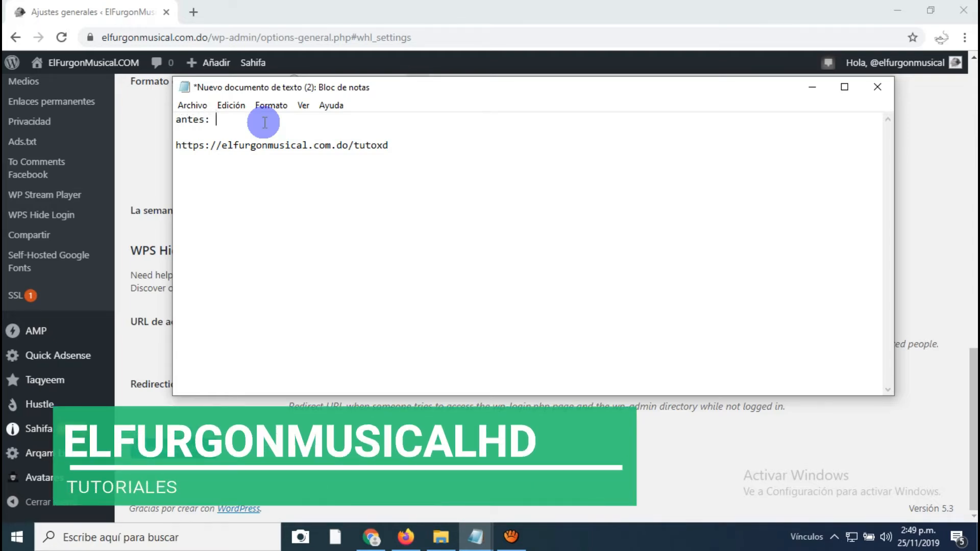
right_click(264, 122)
left_click(304, 186)
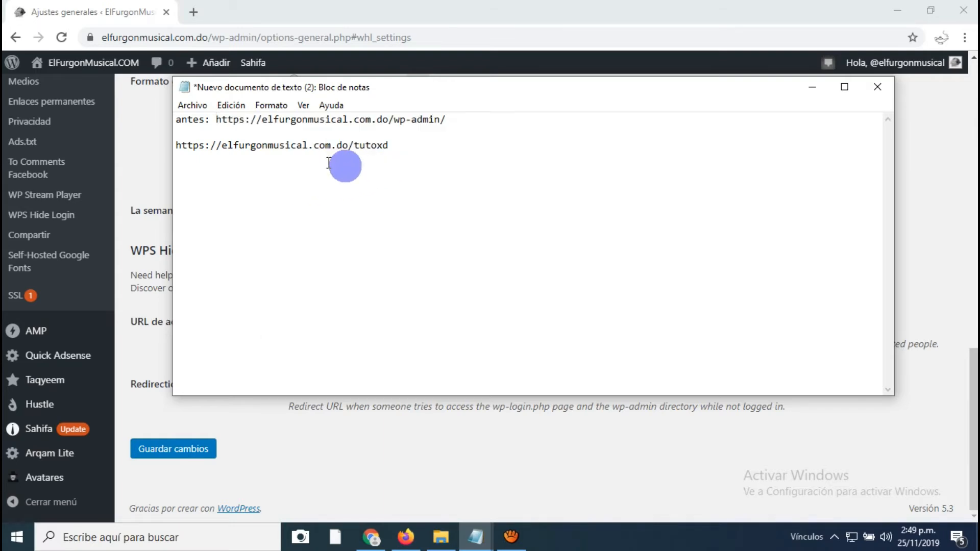
left_click(216, 120)
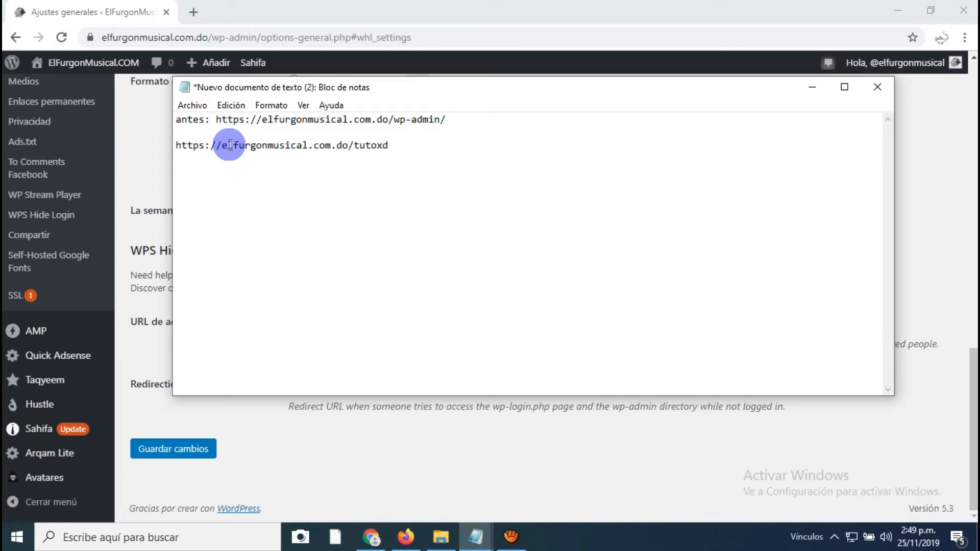
key("Return")
key("Return")
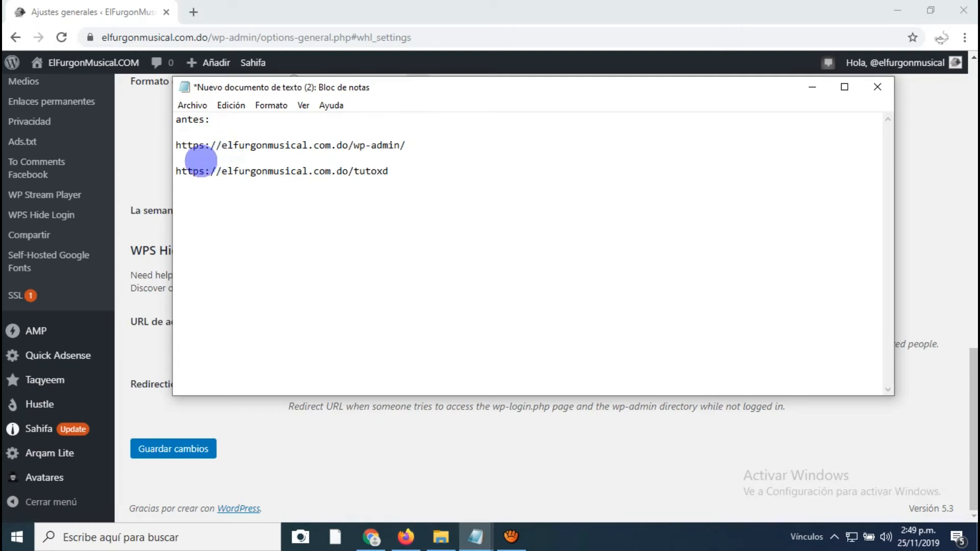
Add more space before the tutoxd address and label it "ahora:" on the line directly above
key("Return")
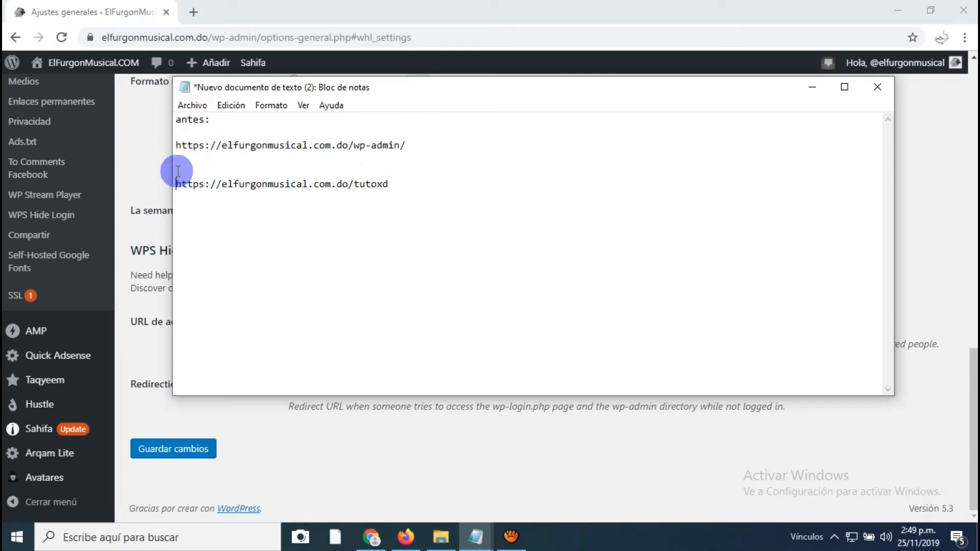
key("Return")
left_click(189, 178)
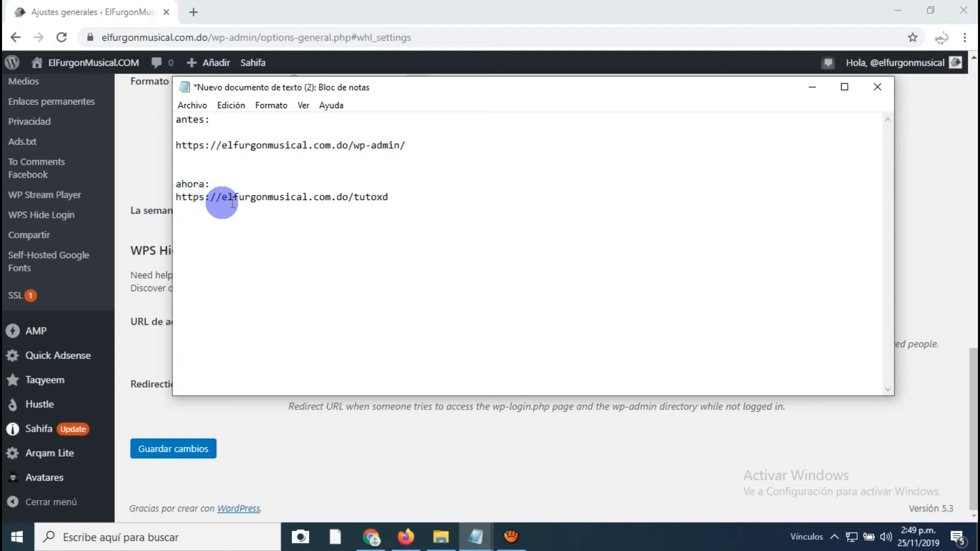
left_click_drag(400, 199, 179, 201)
left_click(378, 197)
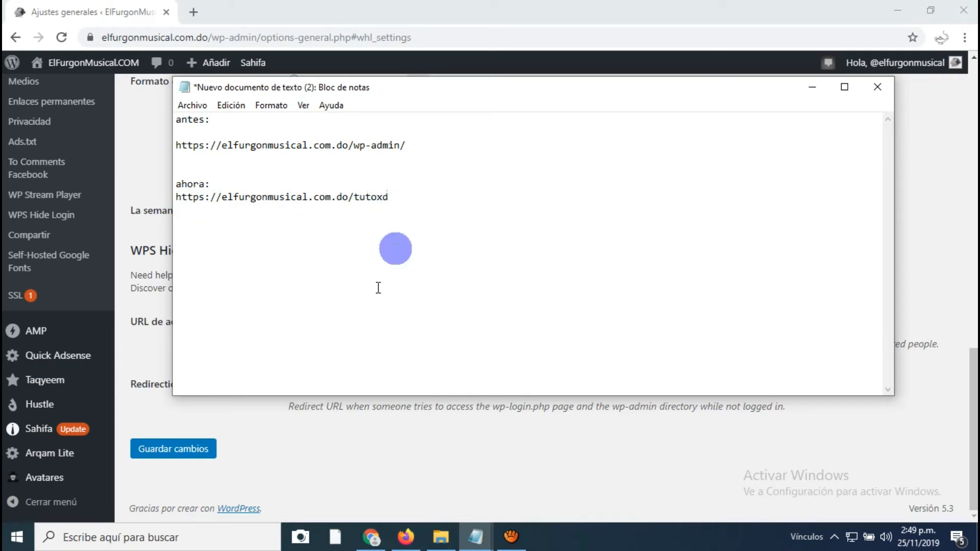
Switch back to the browser, save the WPS Hide Login settings and log out of WordPress
left_click(812, 88)
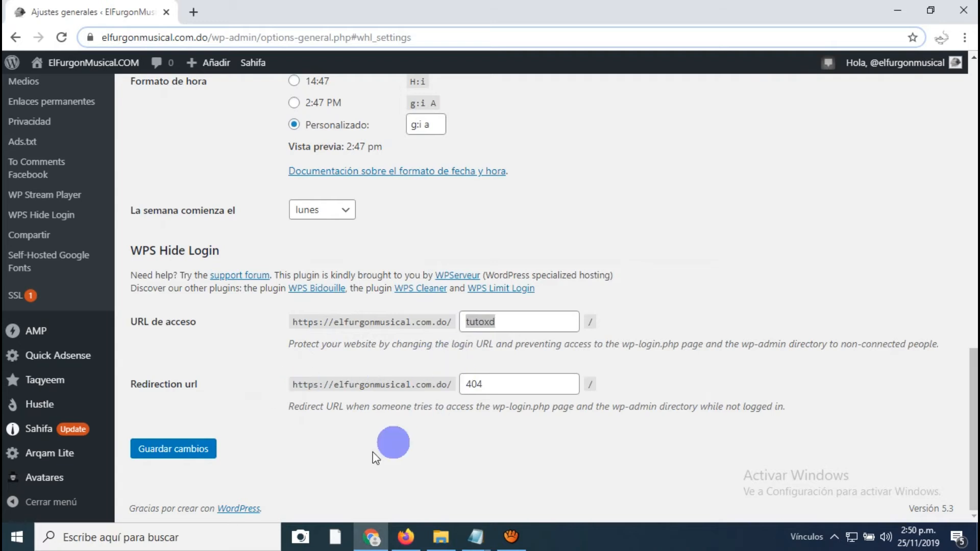
left_click(183, 449)
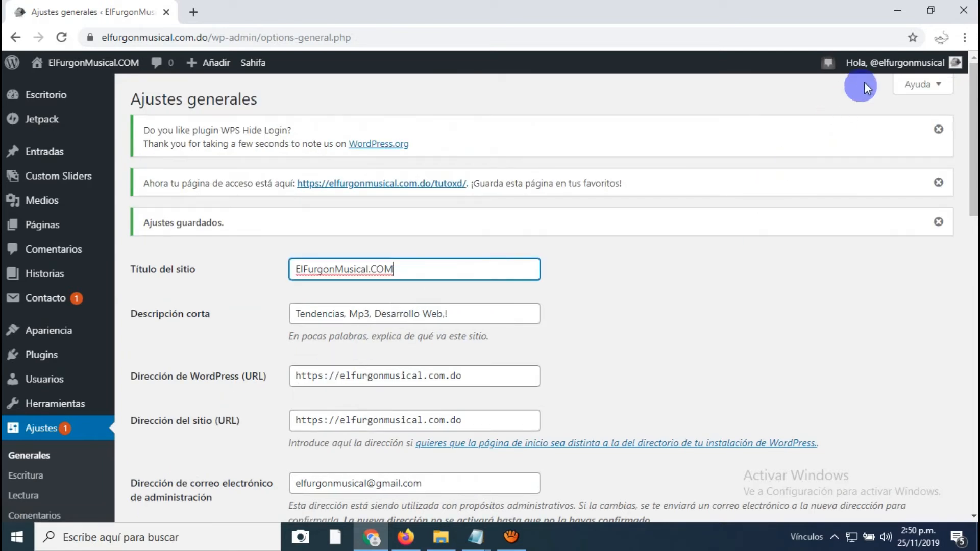
mouse_move(890, 68)
left_click(860, 143)
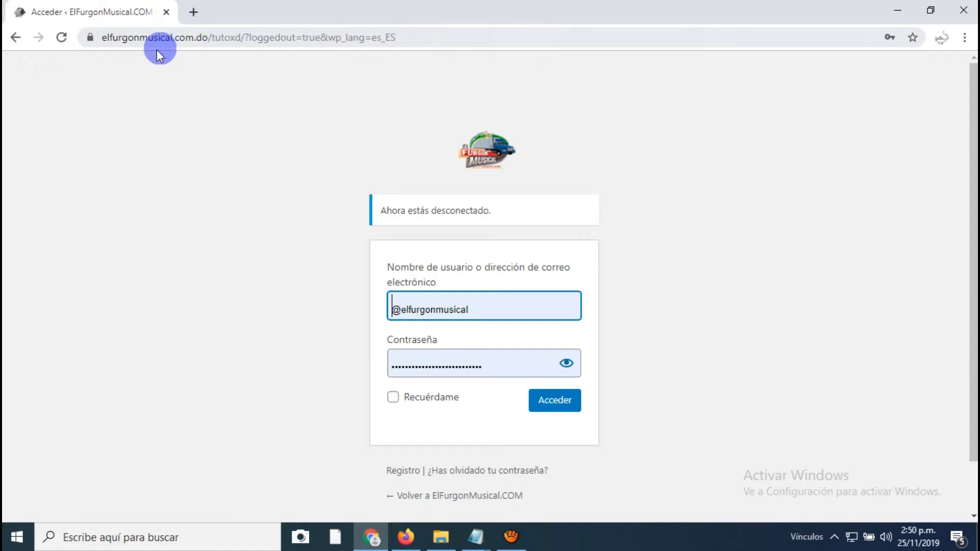
left_click(209, 38)
key("BackSpace")
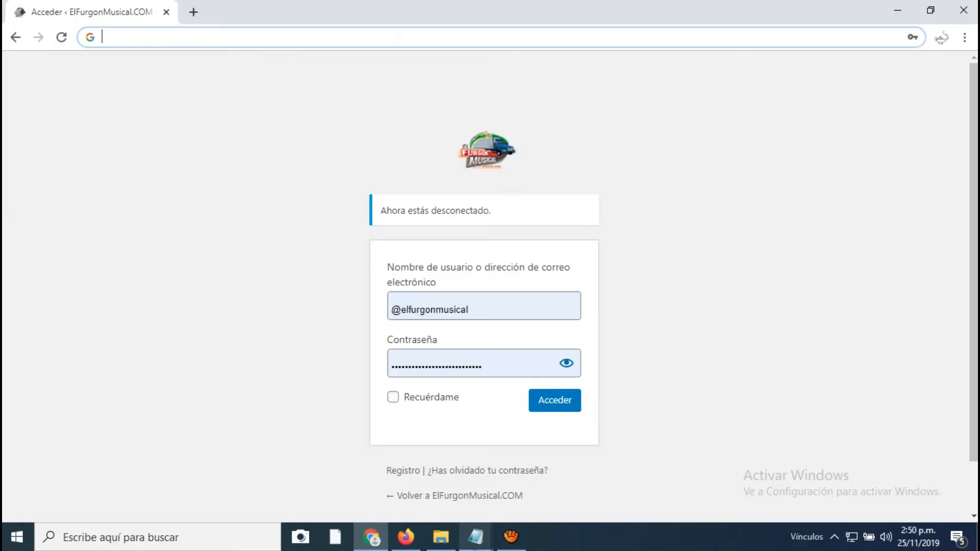
mouse_move(478, 546)
left_click(525, 494)
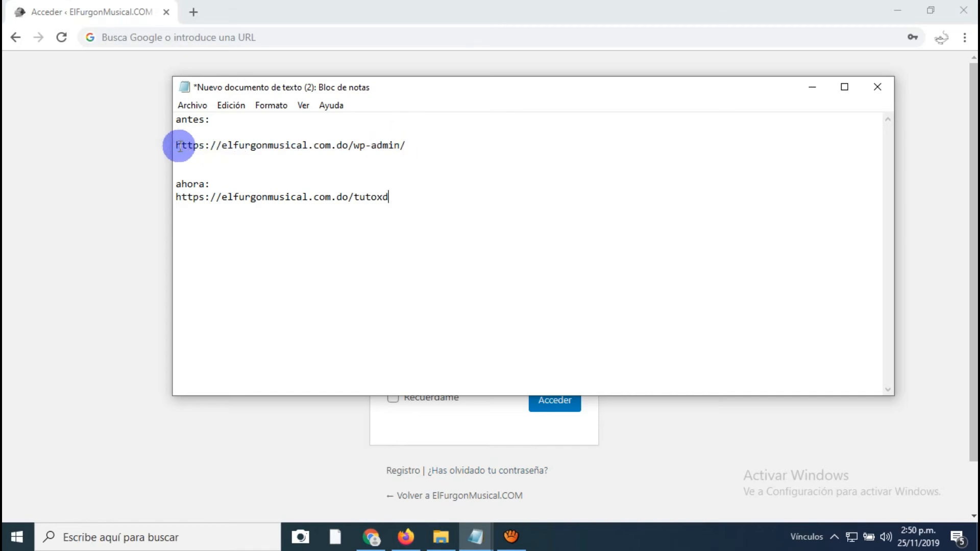
left_click_drag(178, 147, 407, 148)
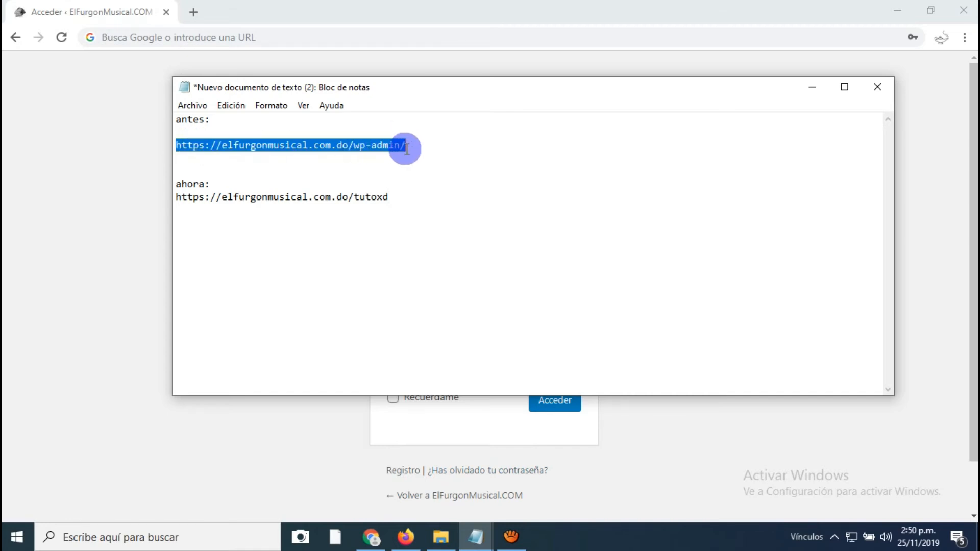
right_click(403, 148)
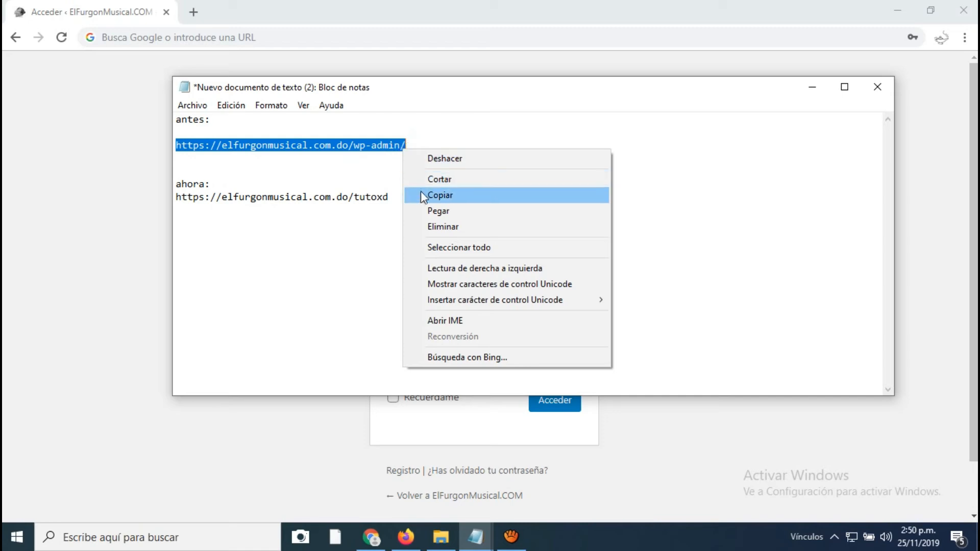
left_click(480, 195)
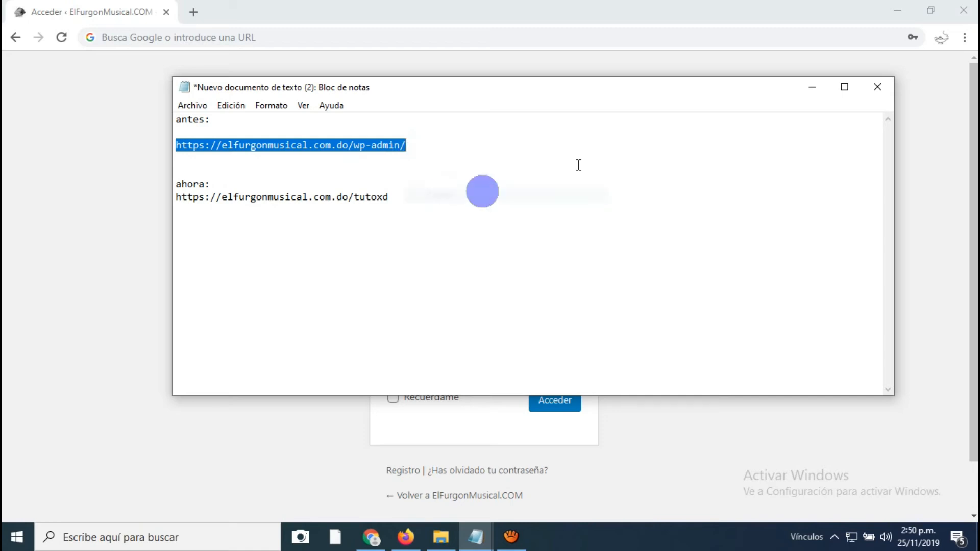
left_click(811, 89)
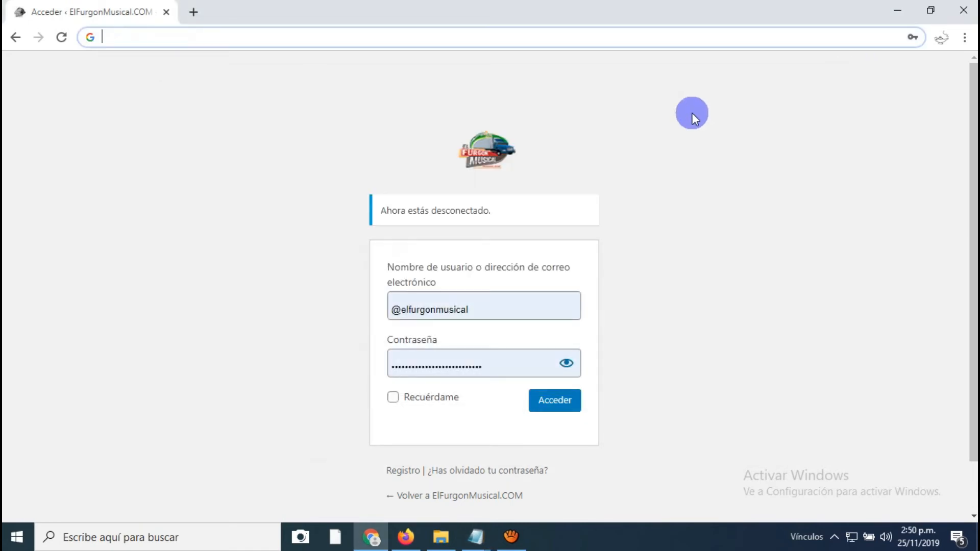
Load the copied wp-admin address in the browser and look through the page it leads to
right_click(179, 35)
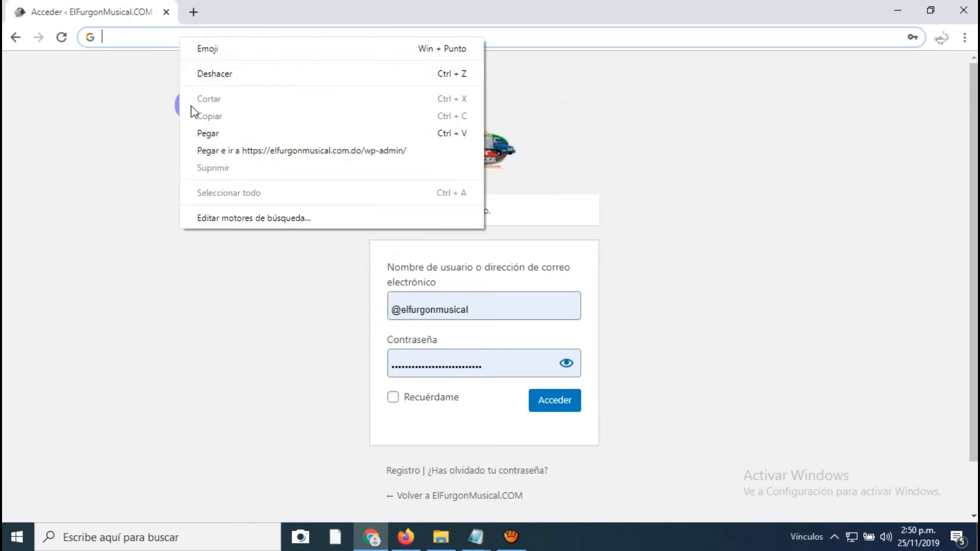
left_click(191, 132)
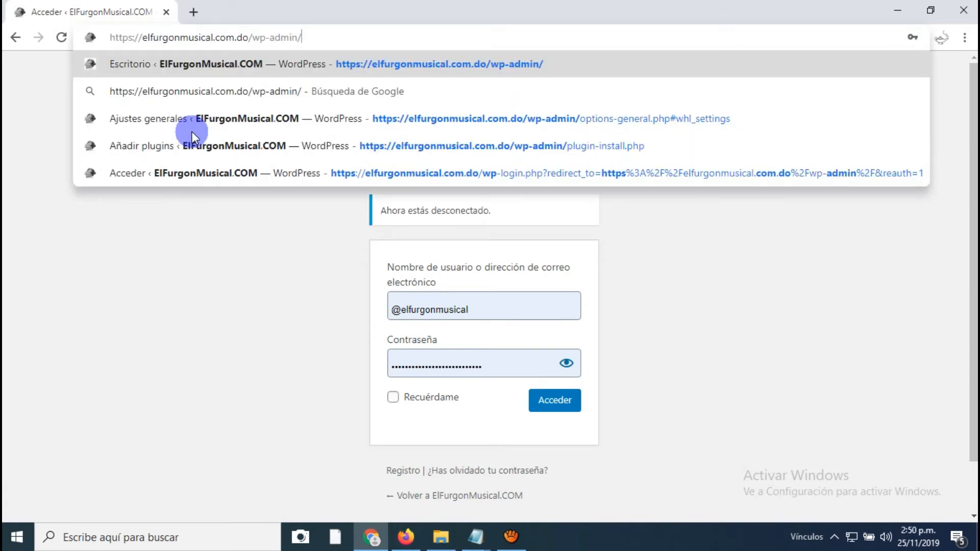
key("Return")
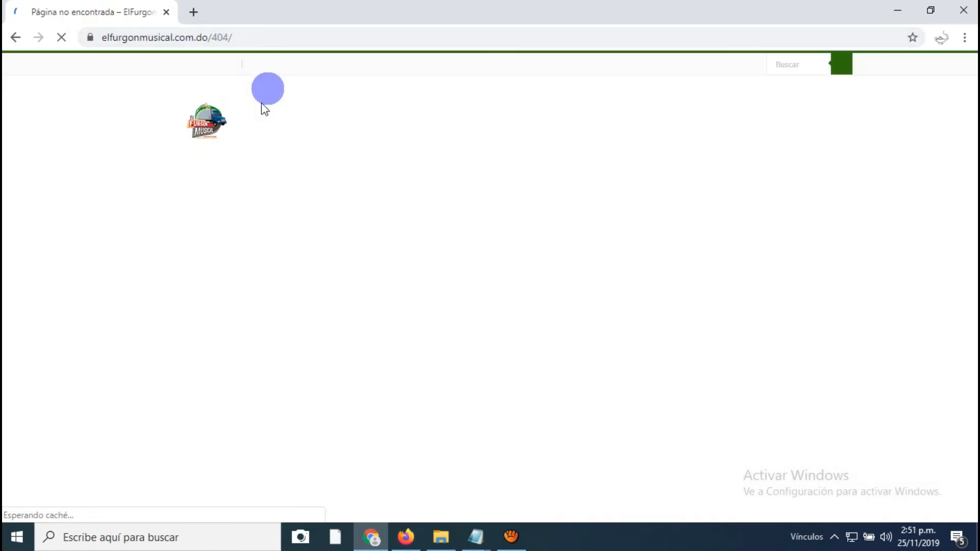
scroll(533, 275, "down", 2)
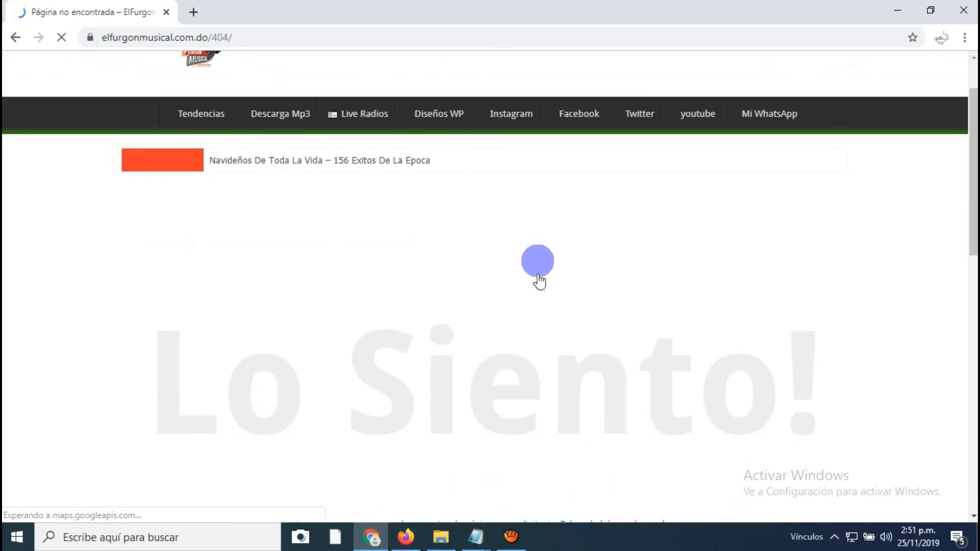
scroll(532, 301, "down", 10)
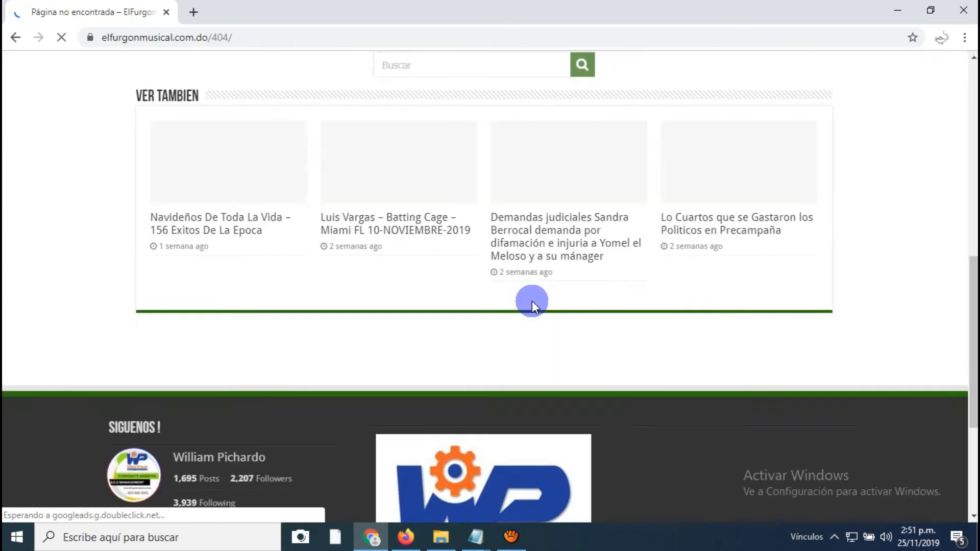
scroll(532, 301, "up", 10)
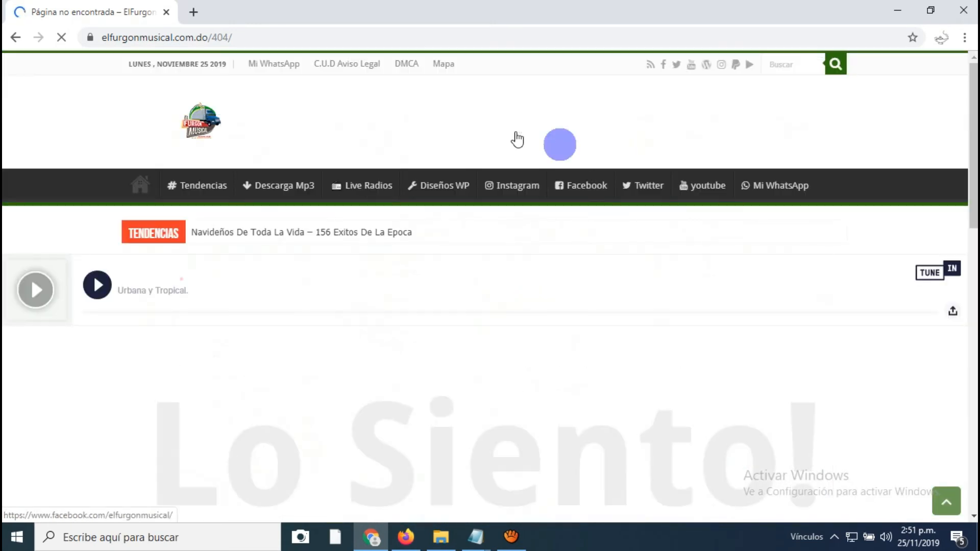
scroll(559, 293, "down", 1)
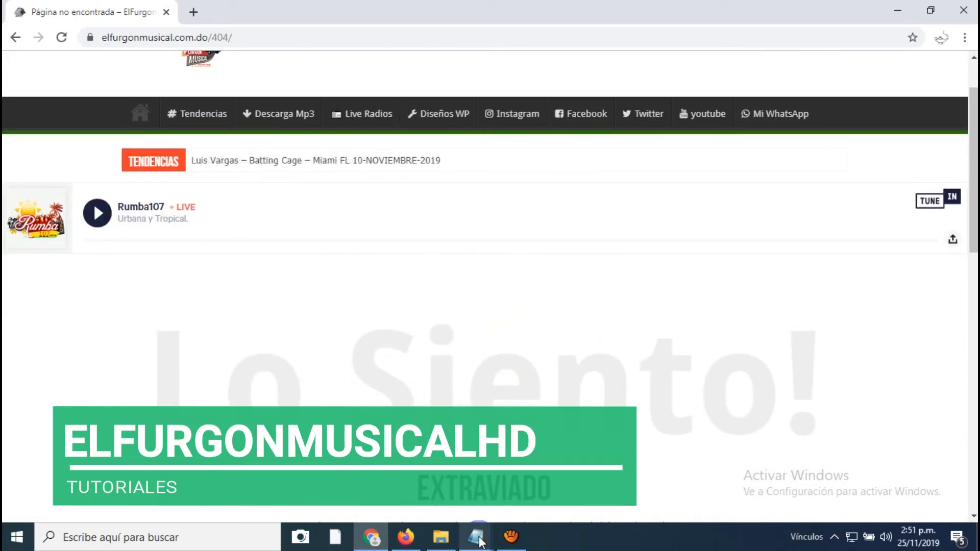
left_click(565, 470)
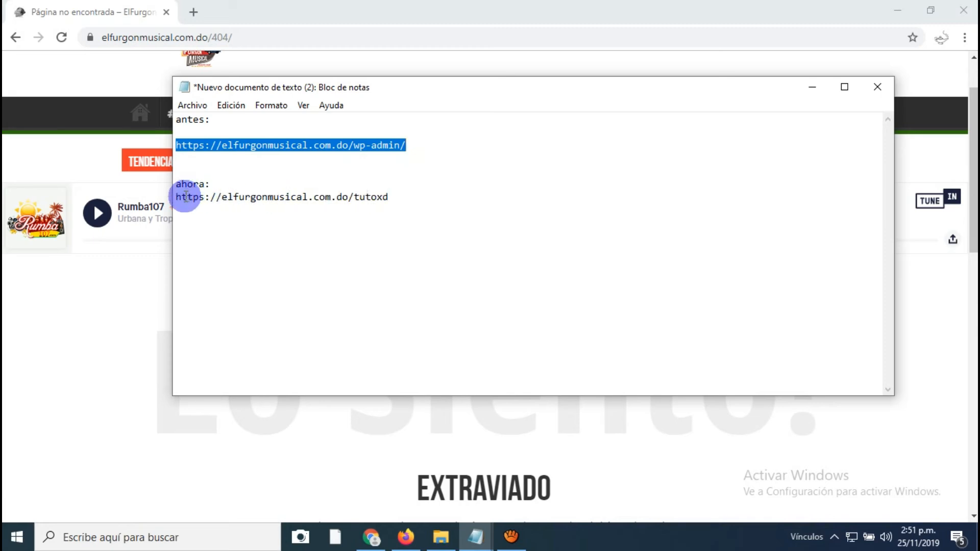
left_click_drag(176, 197, 392, 203)
right_click(390, 202)
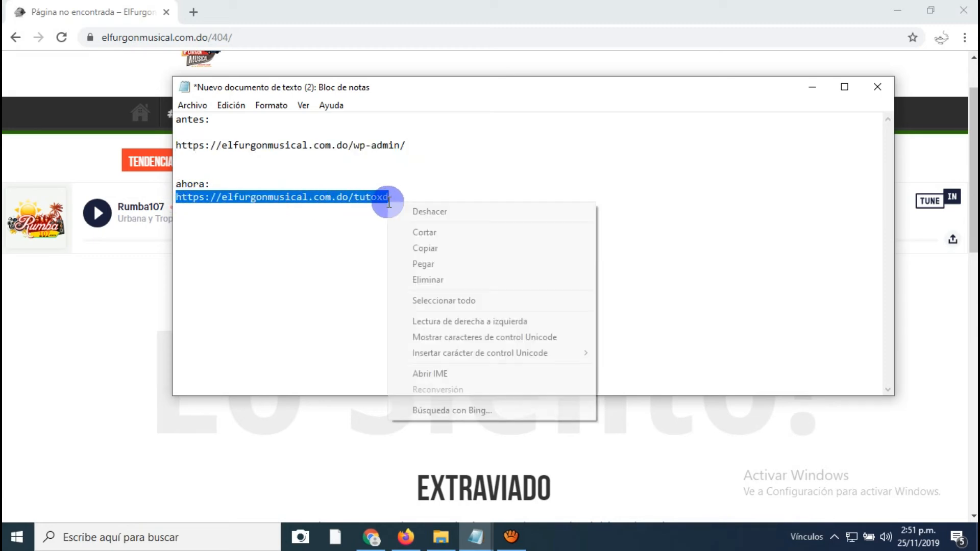
left_click(401, 247)
left_click(812, 87)
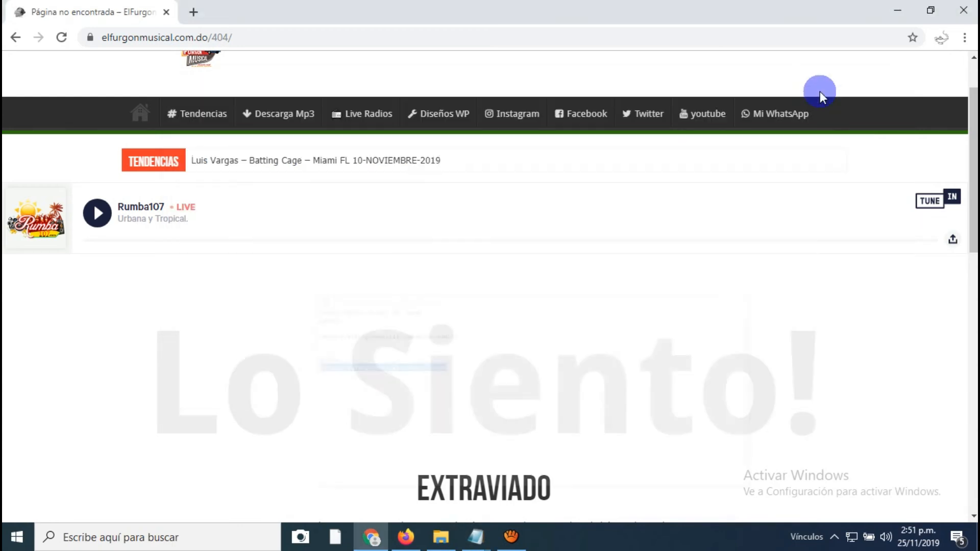
Load the copied tutoxd address in the browser and log in to WordPress with the prefilled credentials
left_click(226, 38)
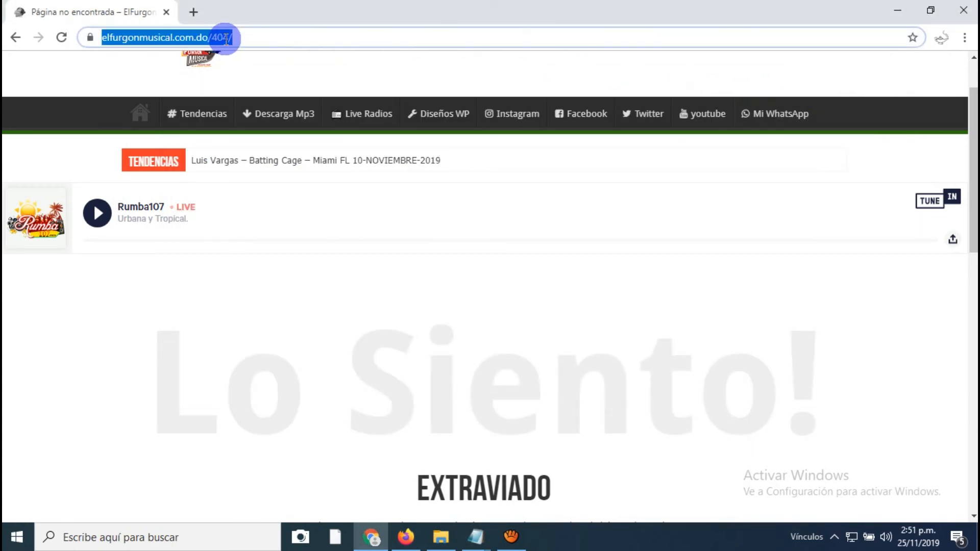
right_click(225, 39)
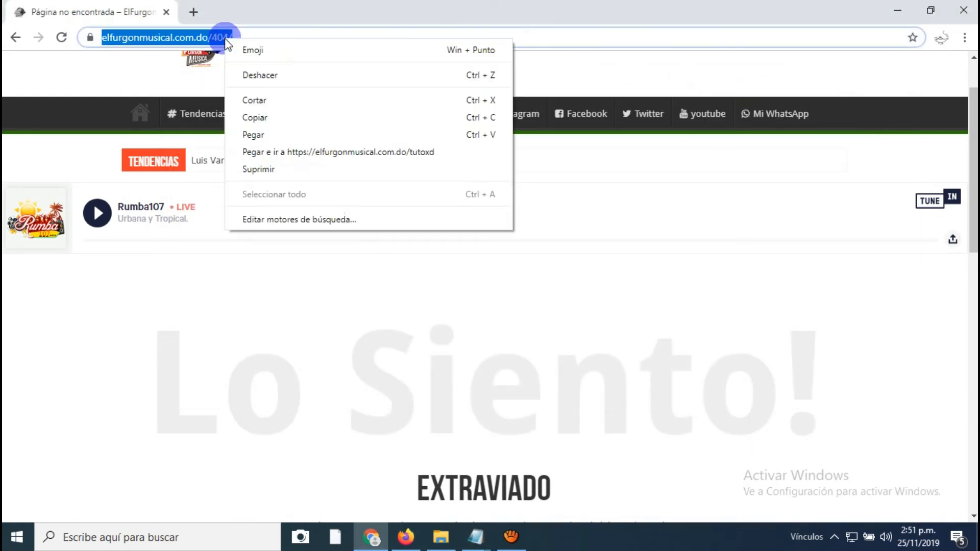
left_click(238, 131)
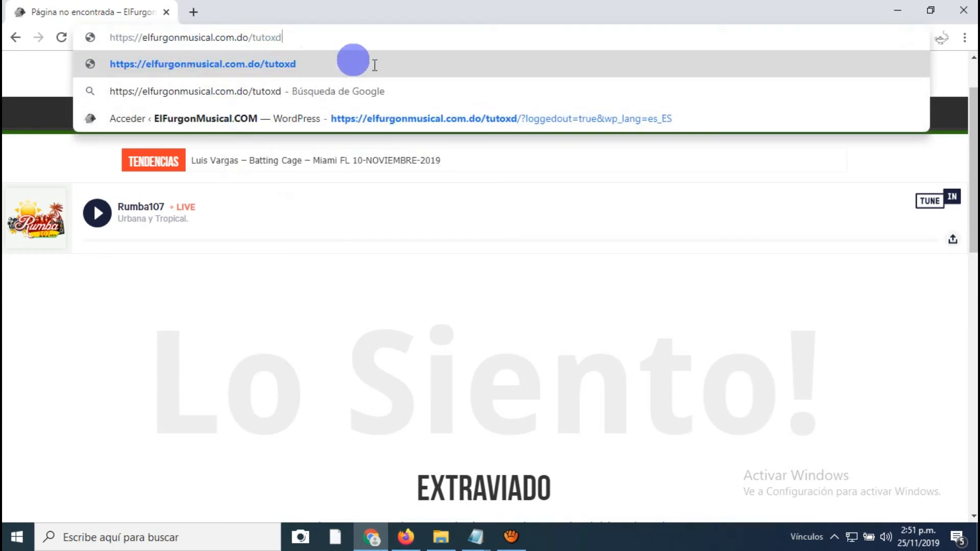
left_click(406, 57)
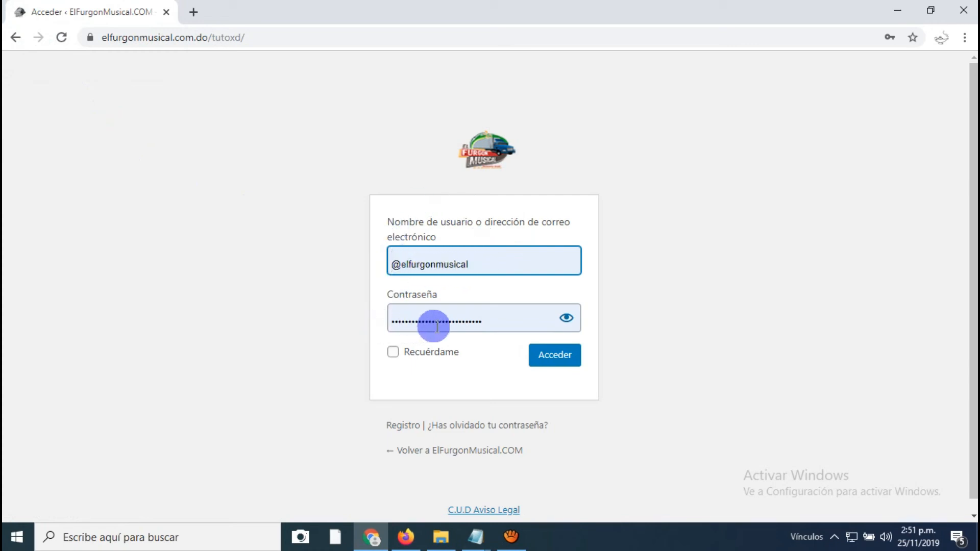
left_click(555, 356)
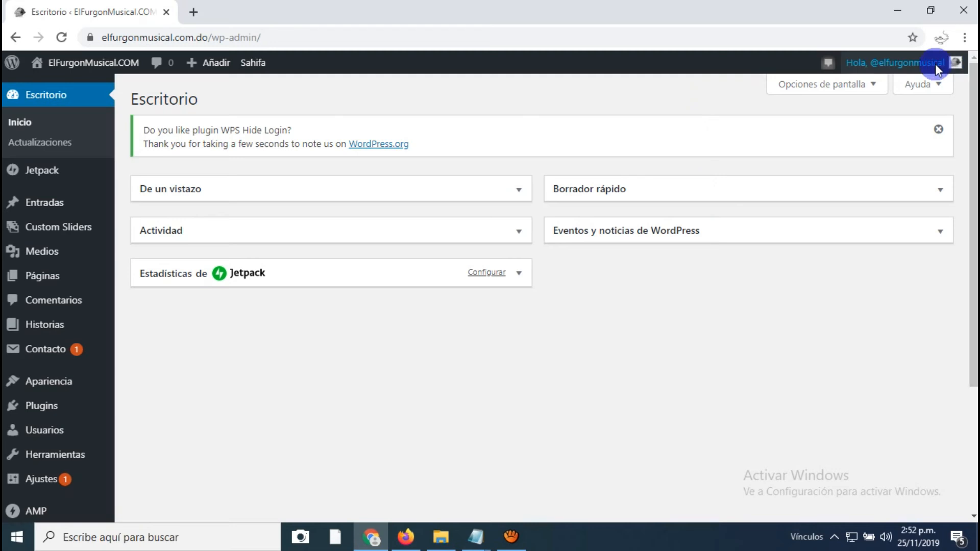
Log out of WordPress and return from the login page to the ElFurgonMusical.COM home page
mouse_move(935, 63)
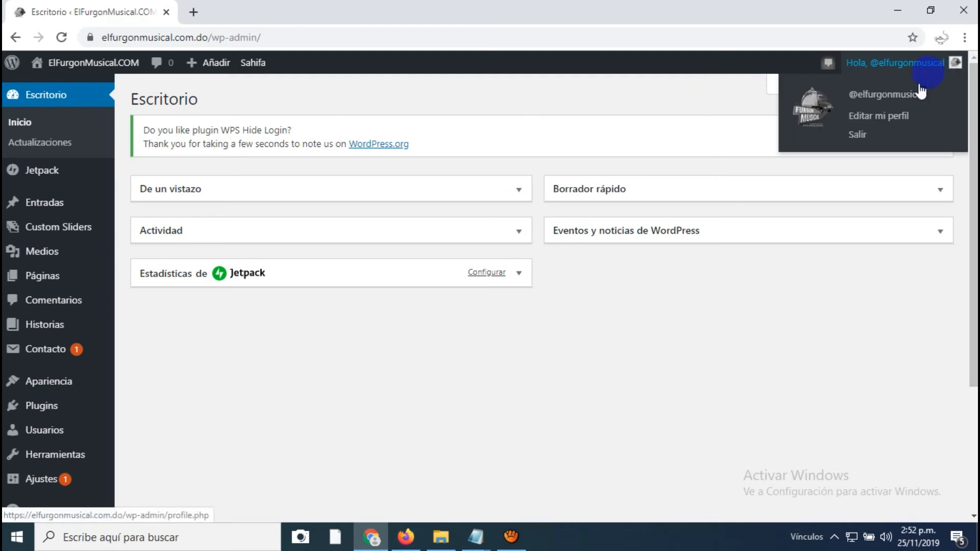
left_click(863, 136)
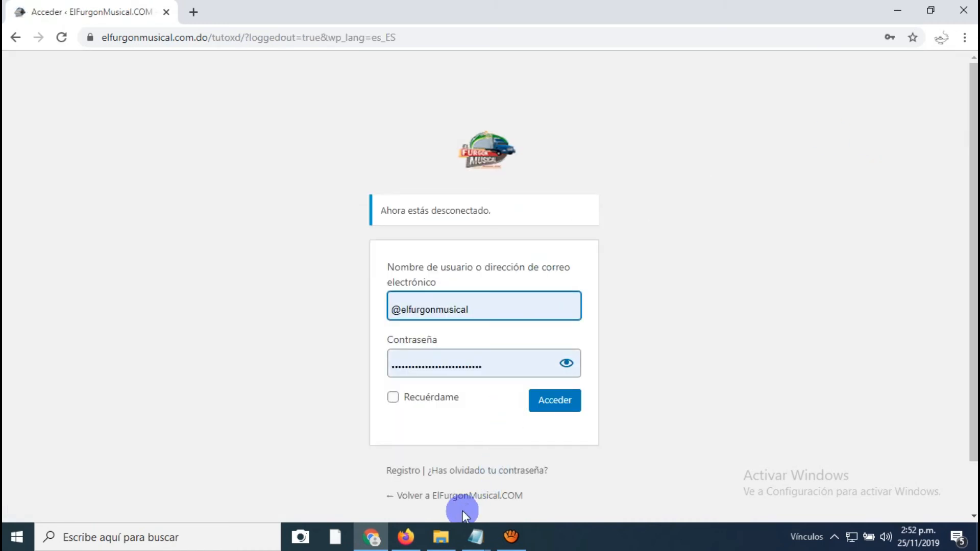
left_click(460, 495)
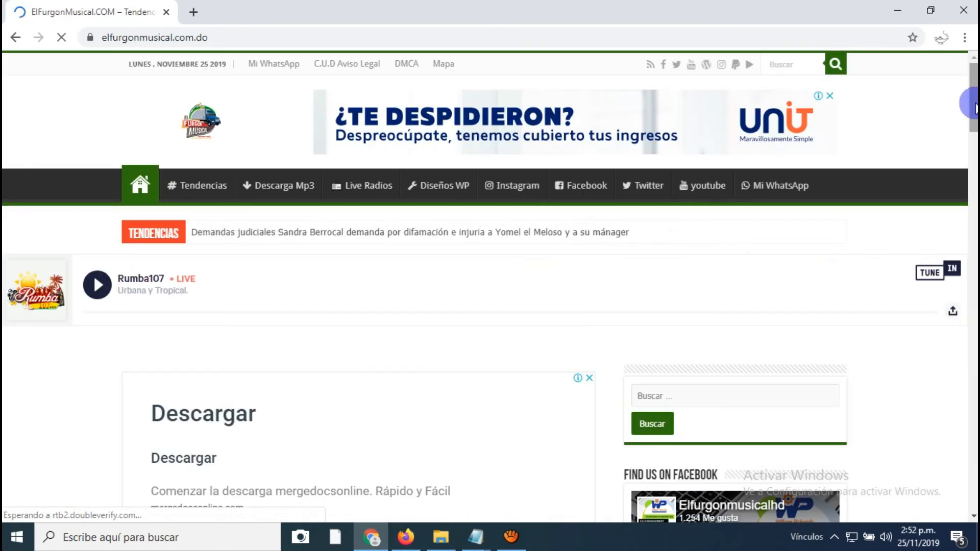
left_click_drag(975, 108, 962, 209)
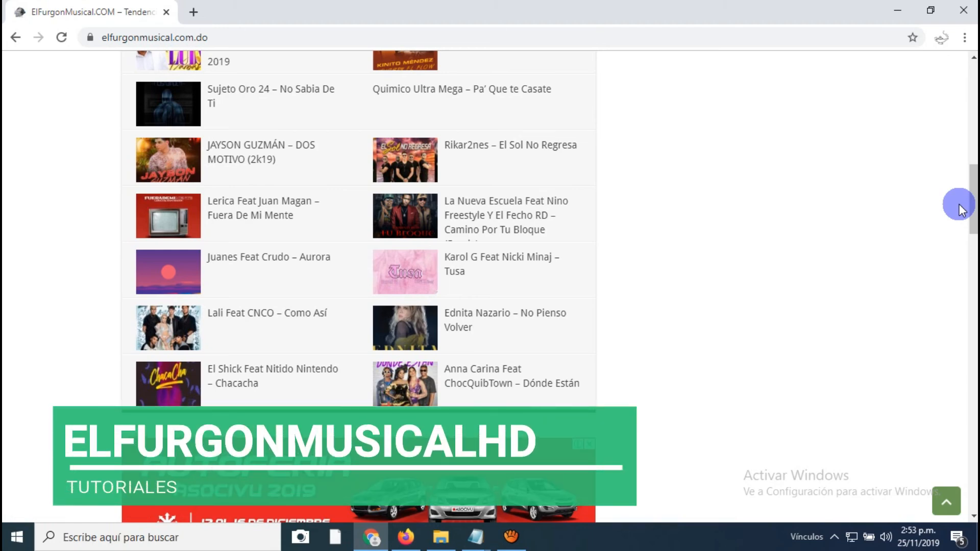
left_click_drag(962, 204, 966, 435)
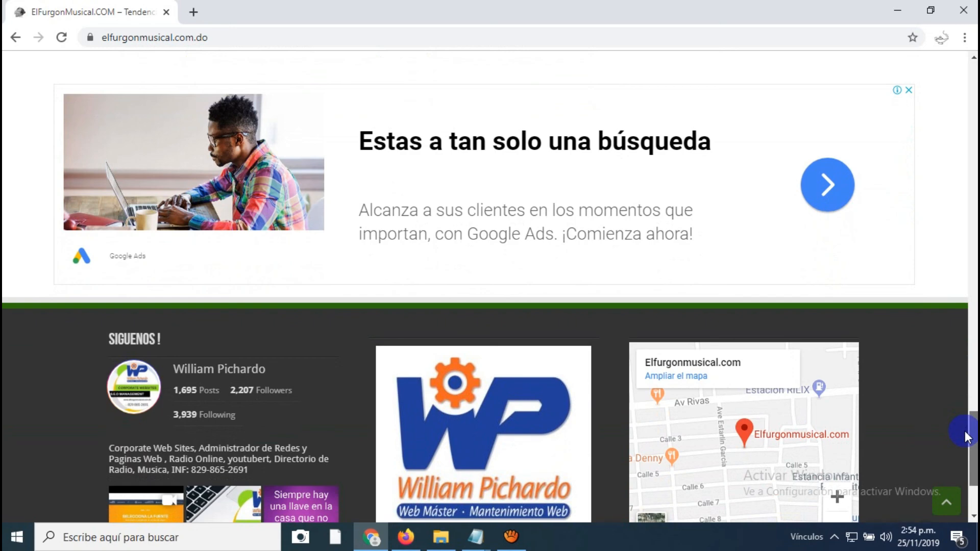
left_click_drag(966, 434, 972, 106)
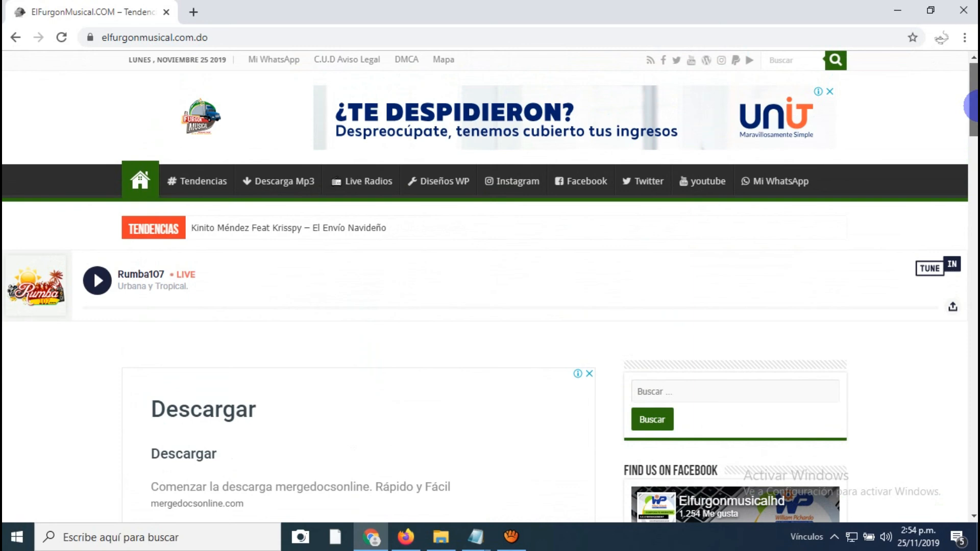